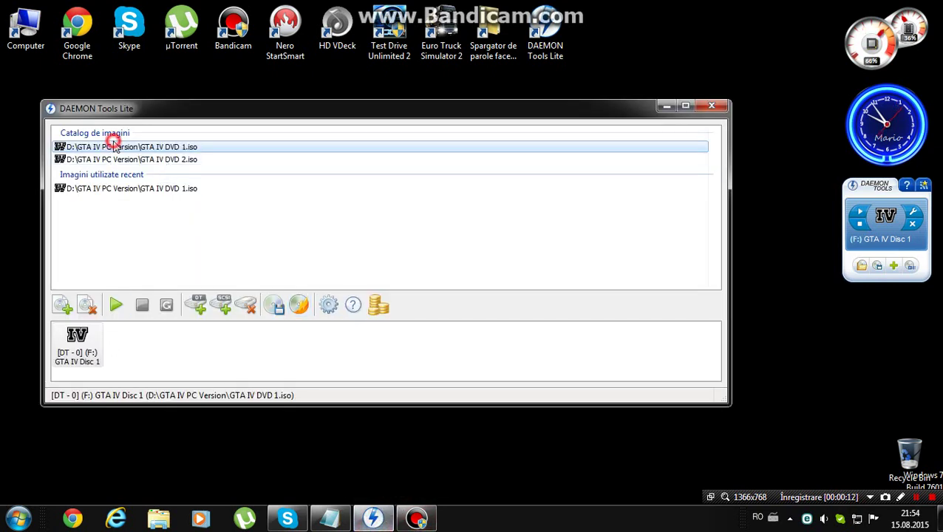
Step: Mount D:\GTA IV PC Version\GTA IV DVD 1.iso on the virtual drive and accept the Grand Theft Auto IV setup introduction
double_click(110, 146)
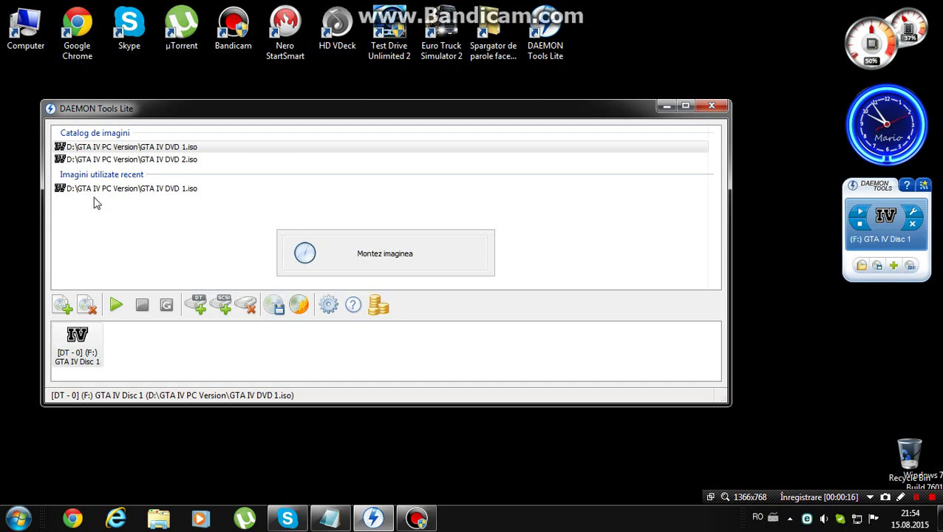
left_click(426, 187)
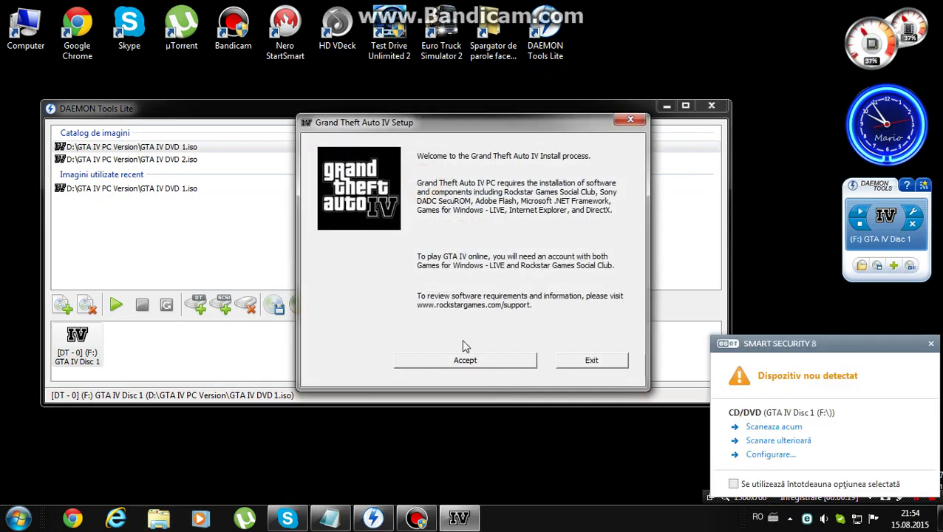
left_click(509, 358)
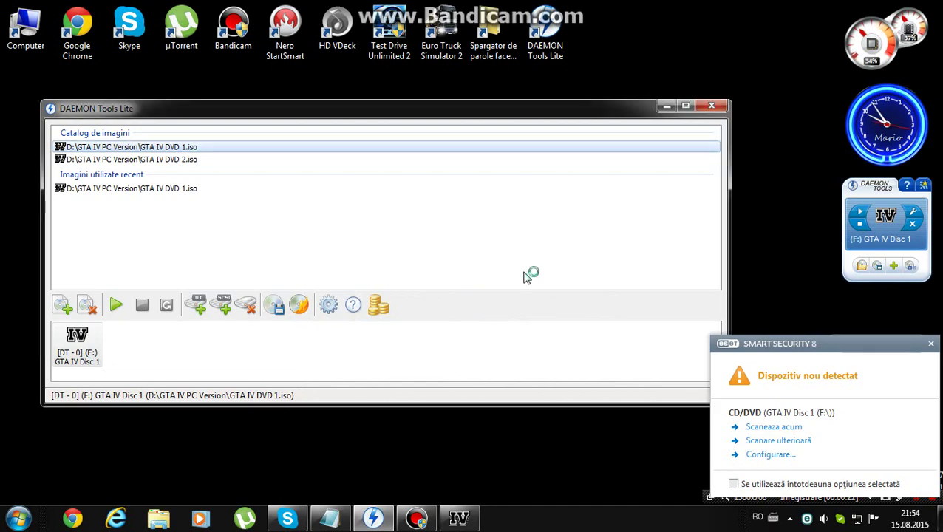
left_click(499, 293)
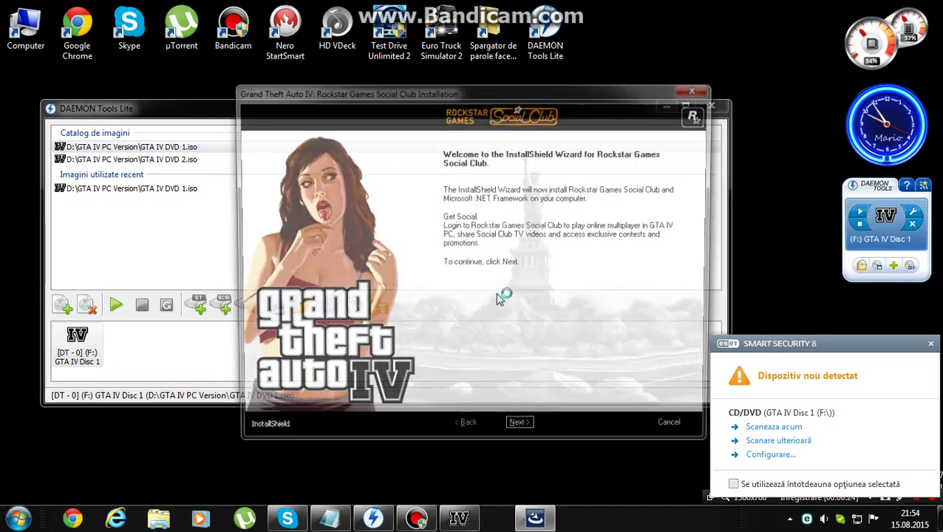
Step: Install Rockstar Games Social Club in the default folder, accepting its license agreement, and finish its wizard
left_click(521, 431)
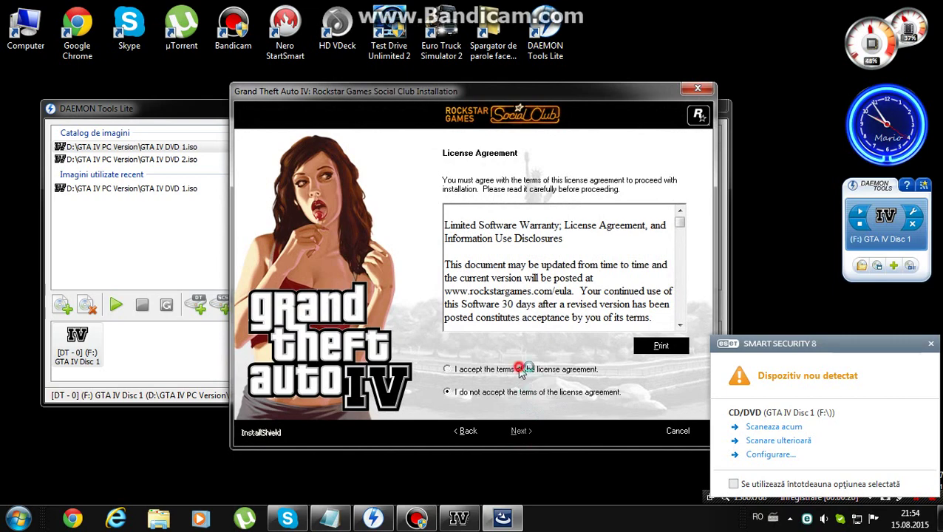
left_click(521, 369)
left_click(529, 431)
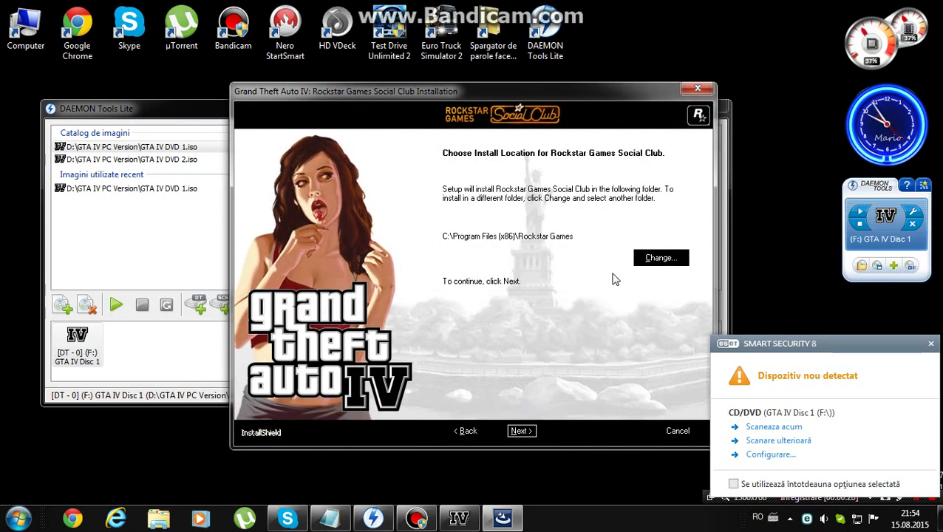
left_click(521, 431)
left_click(523, 430)
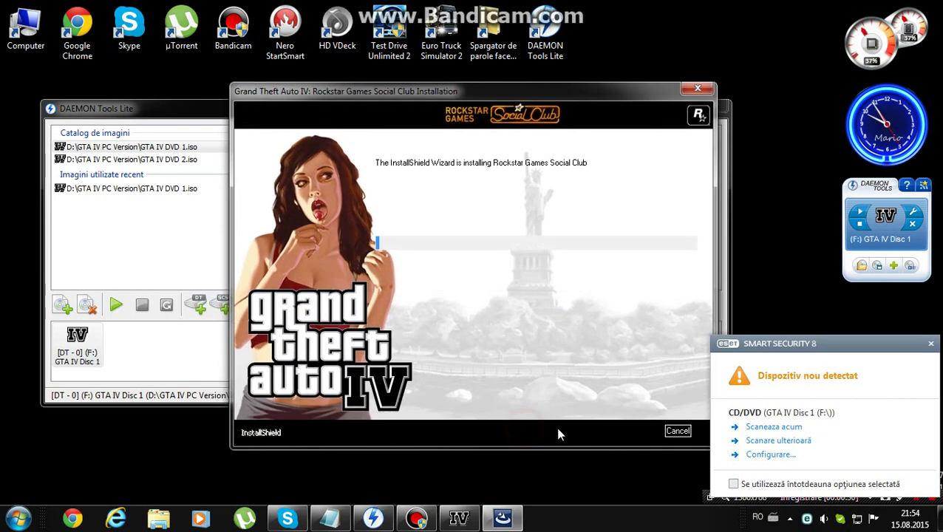
left_click(930, 343)
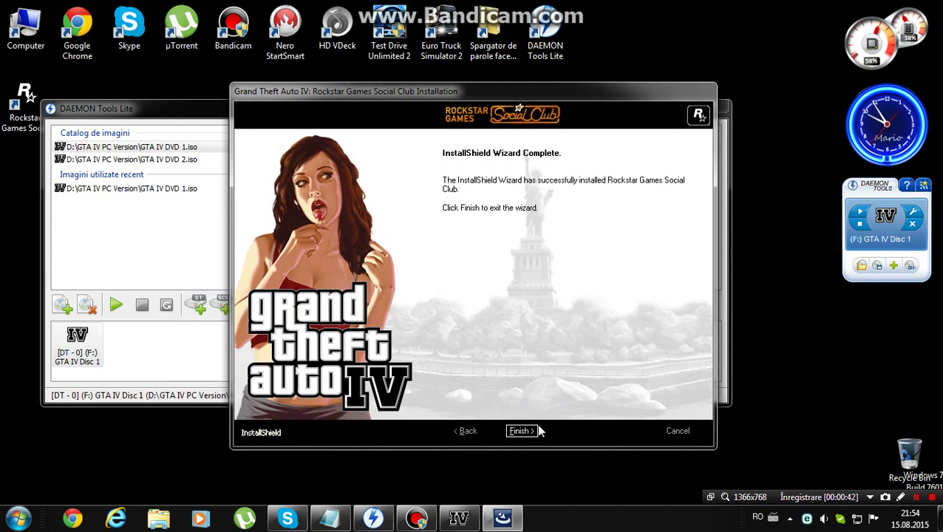
left_click(534, 436)
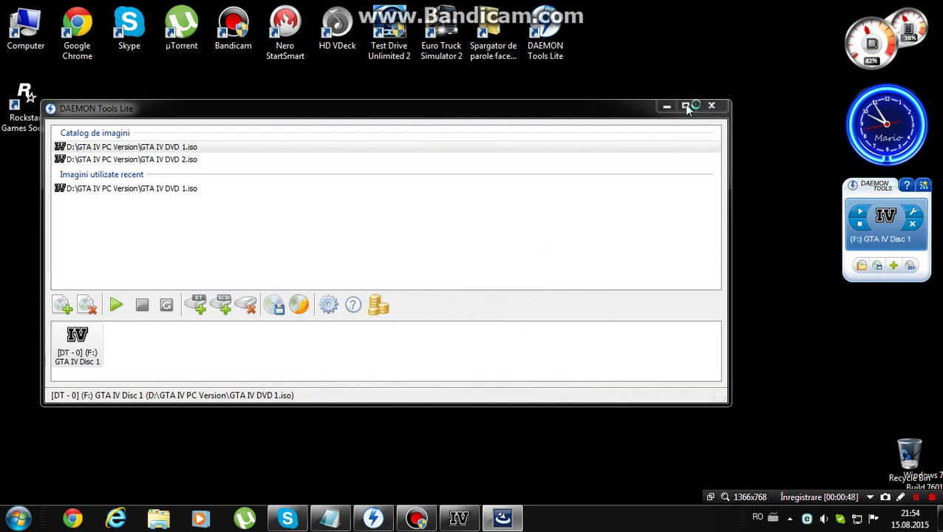
Step: Minimize the image catalog window and advance the Grand Theft Auto IV wizard to choose the Custom setup type
left_click(664, 108)
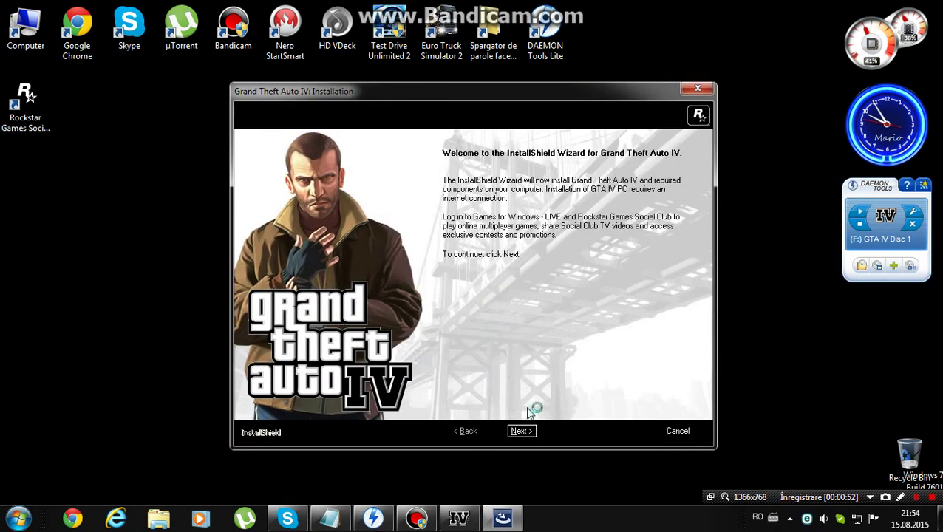
left_click(518, 430)
left_click(518, 431)
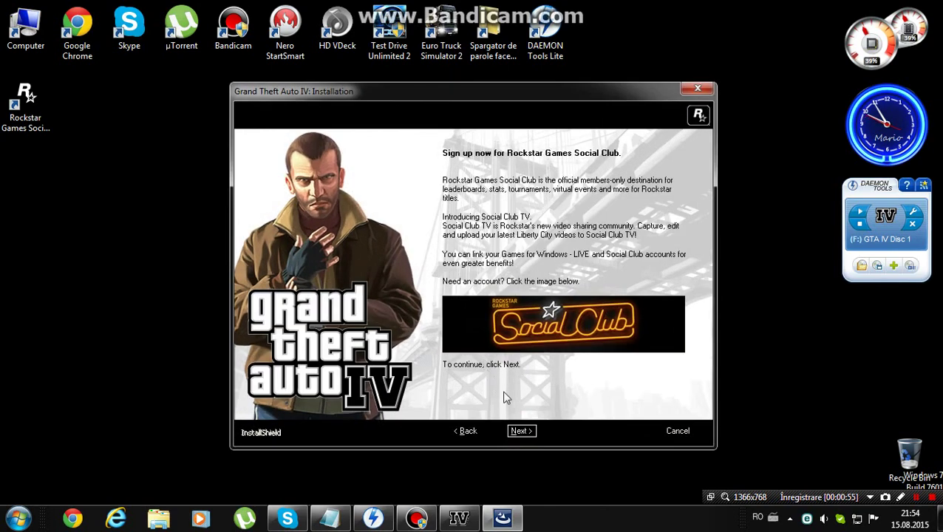
left_click(533, 433)
left_click(455, 257)
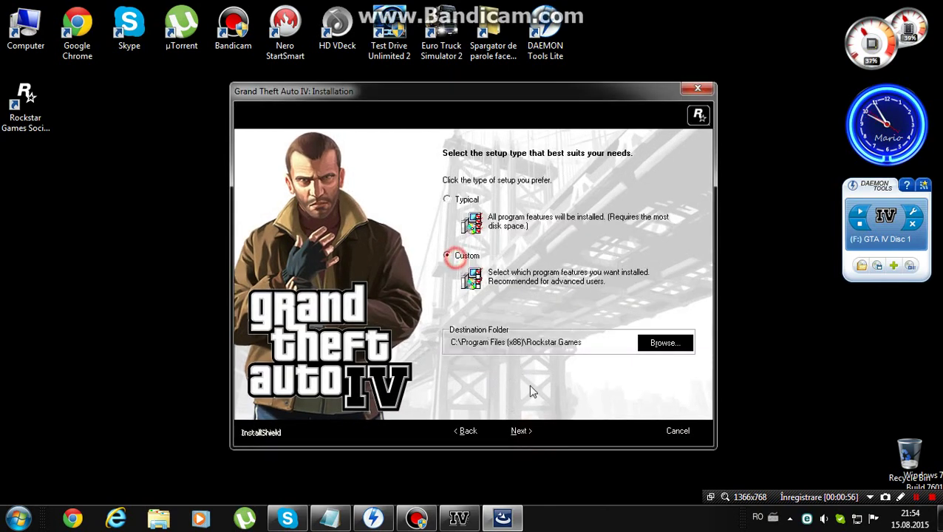
Step: Set the game's destination folder to D:\GTA4
left_click(640, 345)
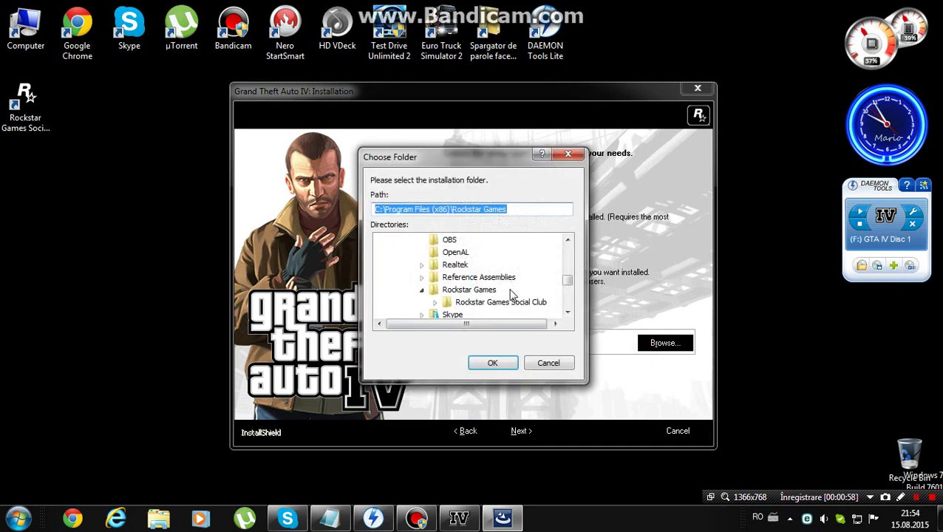
scroll(568, 284, "down", 5)
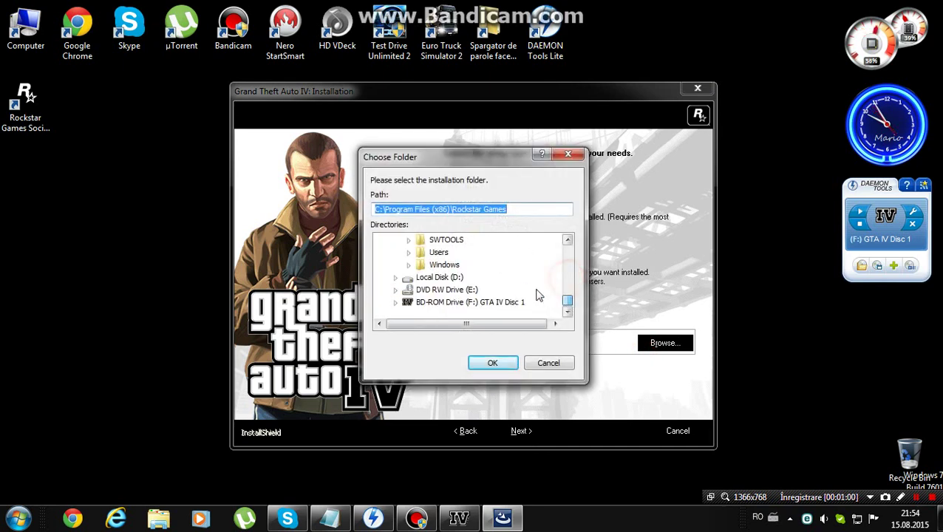
left_click(459, 277)
scroll(459, 280, "down", 1)
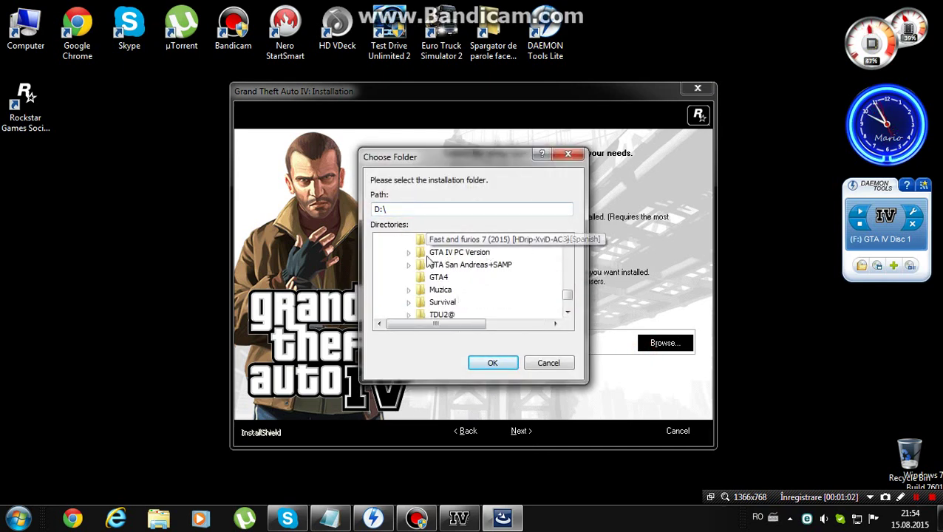
left_click(439, 277)
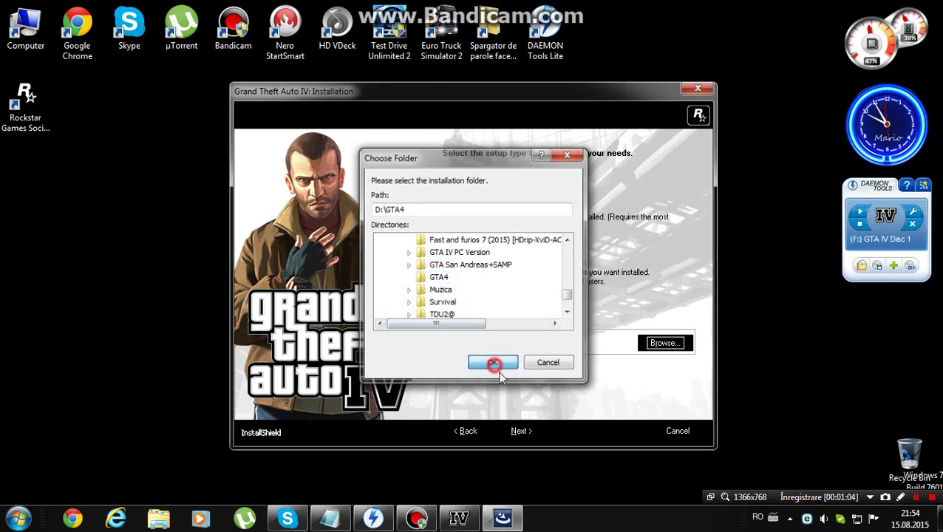
left_click(493, 362)
Step: Keep both Desktop and Start Menu shortcuts as installation options and start installing Grand Theft Auto IV
left_click(529, 435)
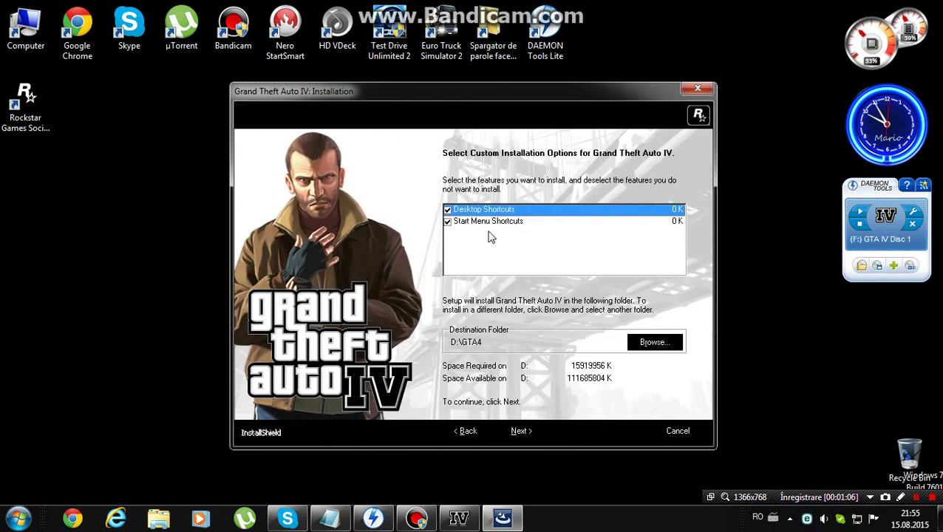
left_click(529, 436)
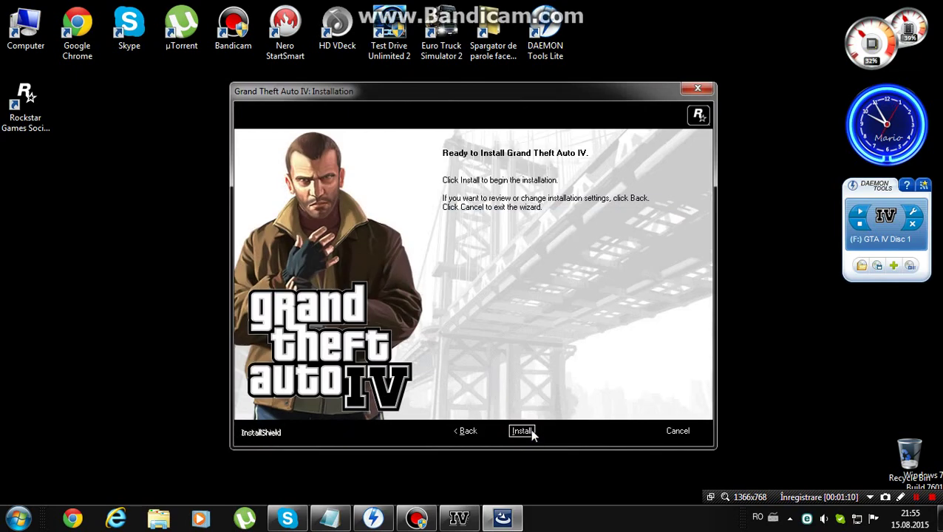
left_click(522, 432)
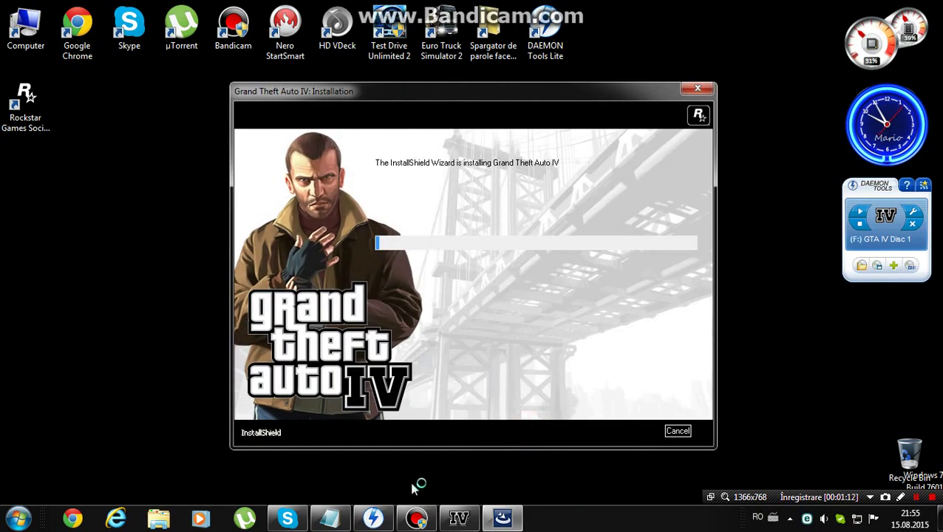
Step: Switch to the open Notepad window and delete all of the existing note text
left_click(346, 520)
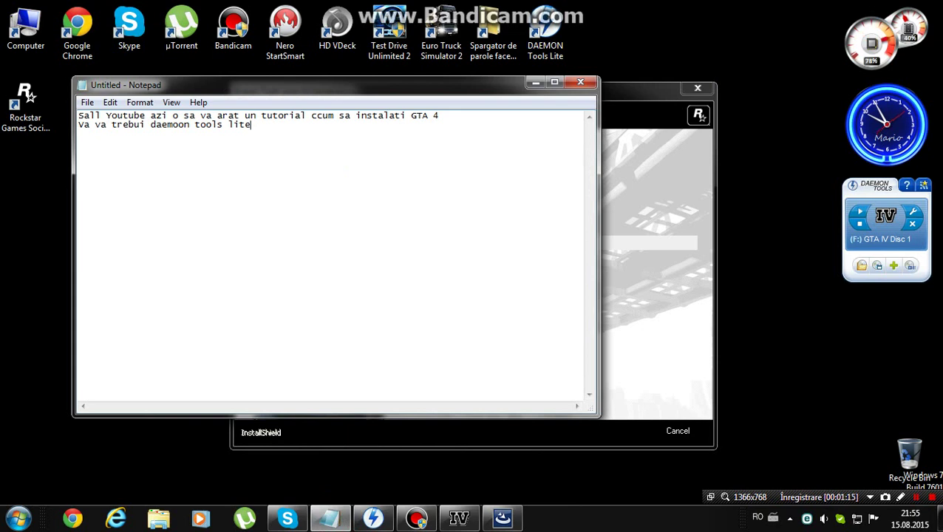
key("BackSpace")
key("BackSpace")
key("BackSpace")
key("BackSpace")
key("BackSpace")
key("BackSpace")
key("BackSpace")
key("BackSpace")
key("BackSpace")
key("BackSpace")
key("BackSpace")
key("BackSpace")
key("BackSpace")
key("BackSpace")
key("BackSpace")
key("BackSpace")
key("BackSpace")
key("BackSpace")
key("BackSpace")
key("BackSpace")
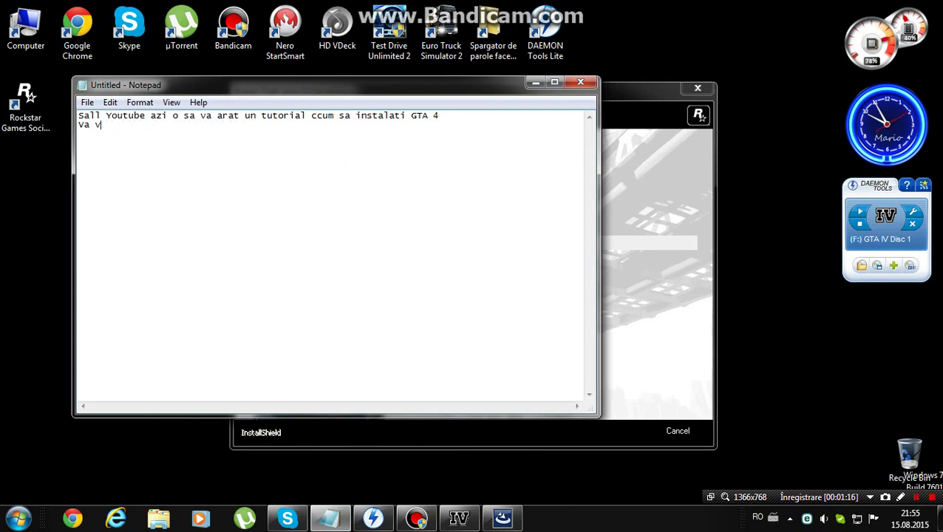
key("BackSpace")
key("BackSpace")
key("BackSpace")
key("BackSpace")
key("BackSpace")
key("BackSpace")
key("BackSpace")
key("BackSpace")
key("BackSpace")
key("BackSpace")
key("BackSpace")
key("BackSpace")
key("BackSpace")
key("BackSpace")
key("BackSpace")
key("BackSpace")
key("BackSpace")
key("BackSpace")
key("BackSpace")
key("BackSpace")
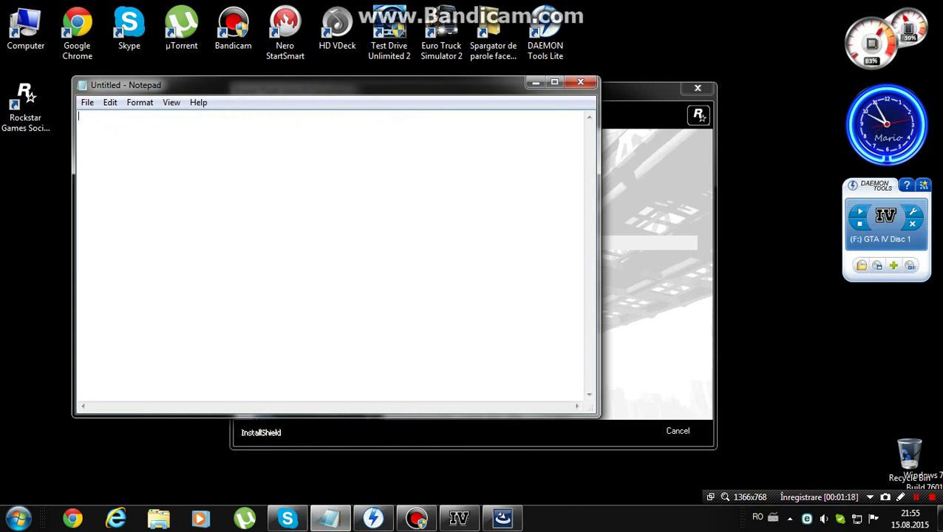
Step: Write the note "Eu o sa dau pe pauza" in the empty document and erase it
type("Eu o sa dau pe")
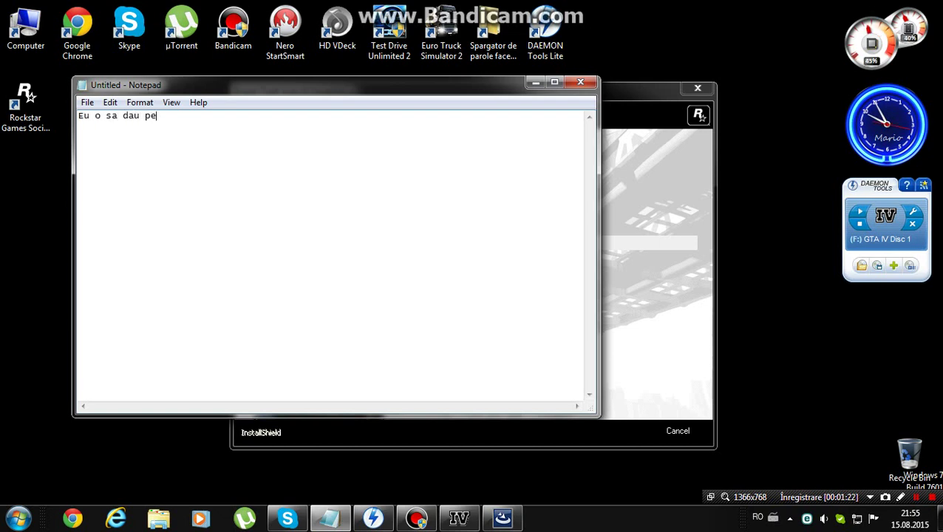
type(" pauza")
key("BackSpace")
key("BackSpace")
key("BackSpace")
key("BackSpace")
key("BackSpace")
key("BackSpace")
key("BackSpace")
key("BackSpace")
key("BackSpace")
key("BackSpace")
key("BackSpace")
key("BackSpace")
key("BackSpace")
key("BackSpace")
key("BackSpace")
key("BackSpace")
key("BackSpace")
key("BackSpace")
key("BackSpace")
key("BackSpace")
key("shift+F12")
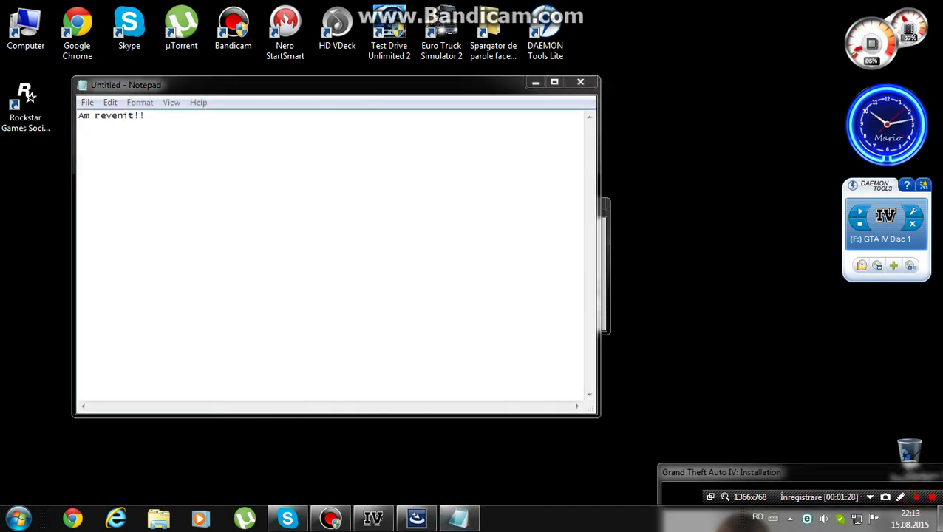
left_click_drag(219, 116, 129, 116)
left_click(128, 116)
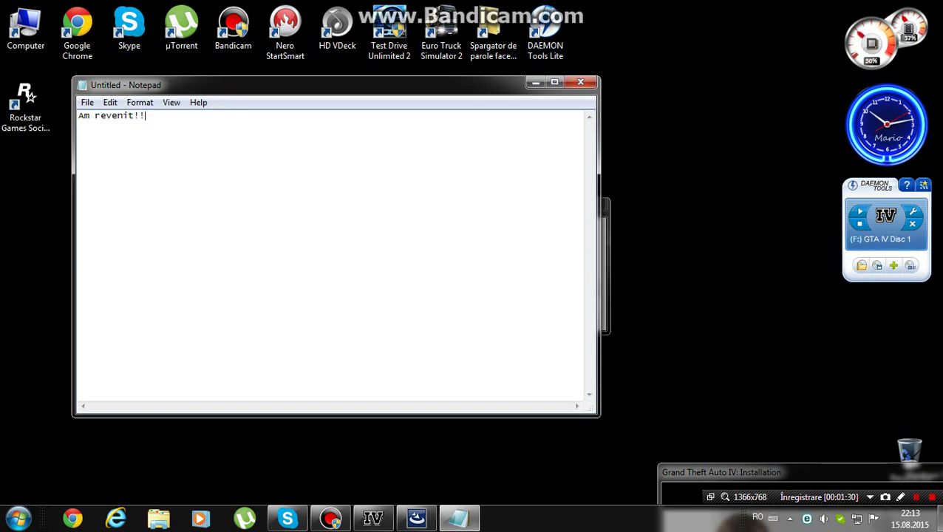
left_click(417, 198)
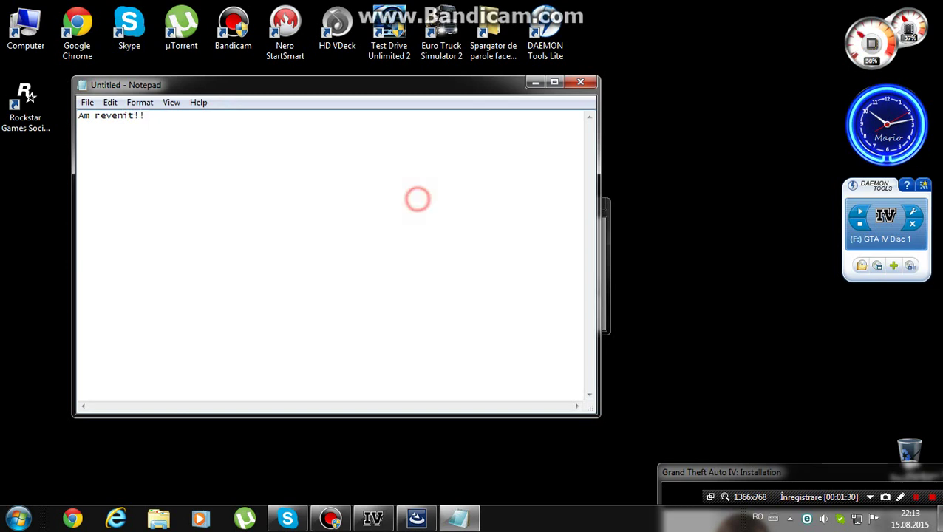
Step: Minimize the note and mount GTA IV DVD 2.iso from the DAEMON Tools Lite image catalog
left_click(535, 83)
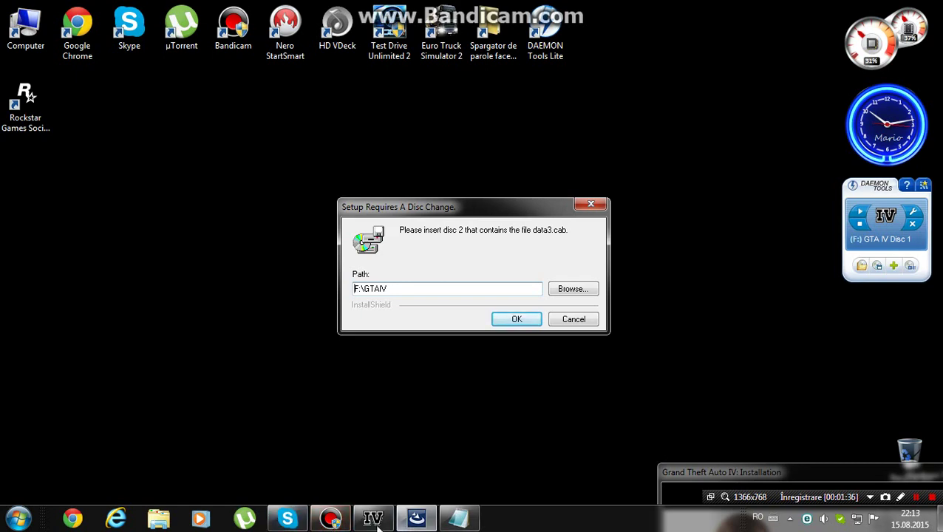
double_click(545, 34)
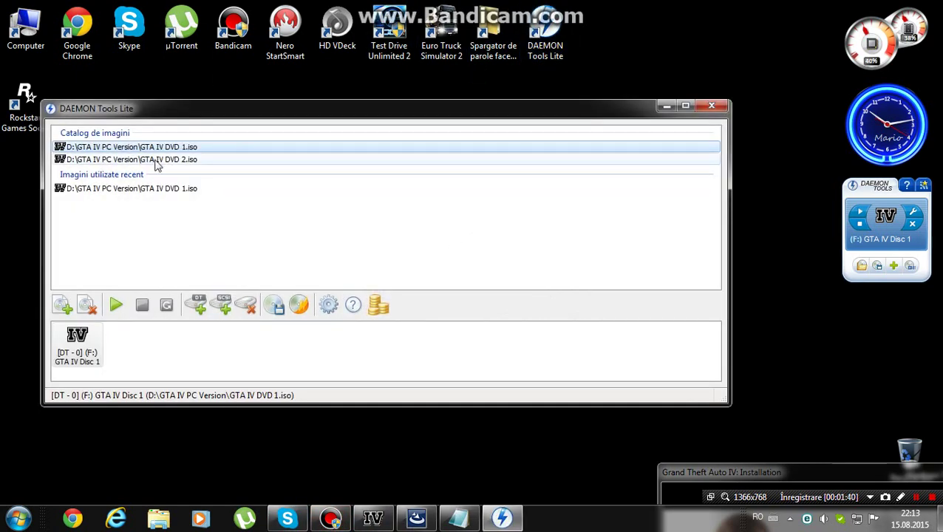
double_click(159, 161)
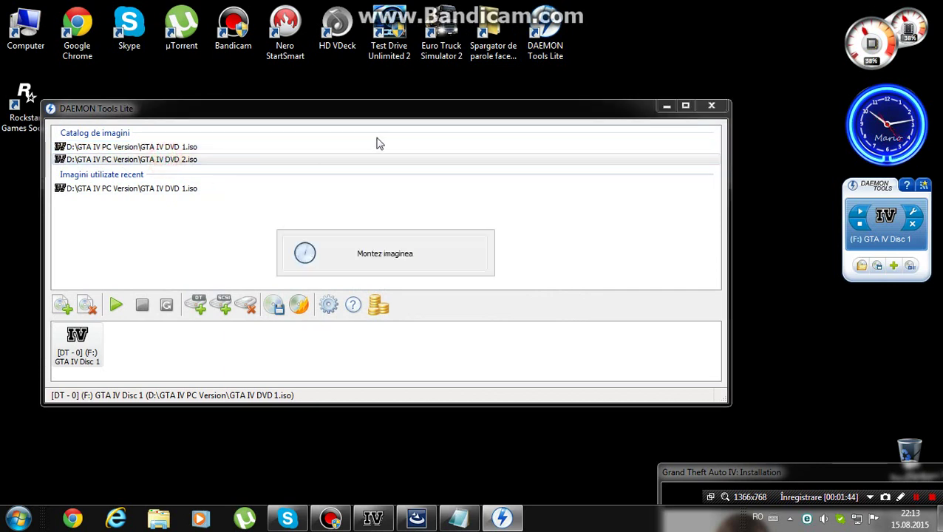
left_click(666, 106)
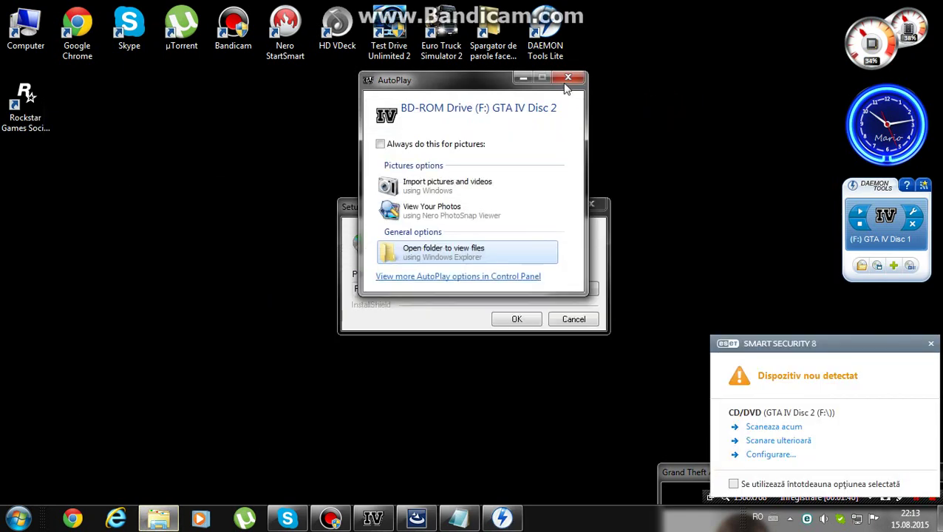
Step: Dismiss the AutoPlay and new-device notifications and continue the installation from disc 2 with the path F:\GTAIV
left_click(568, 78)
left_click(678, 221)
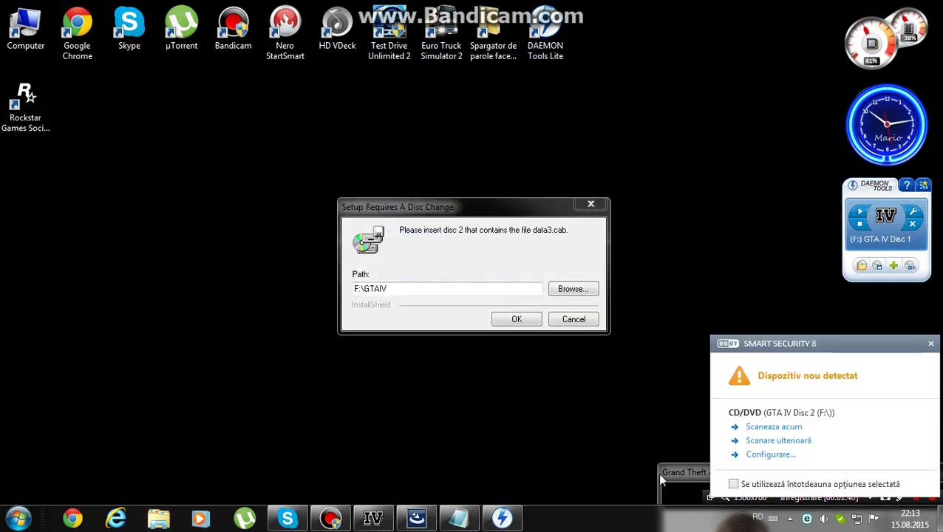
left_click(929, 345)
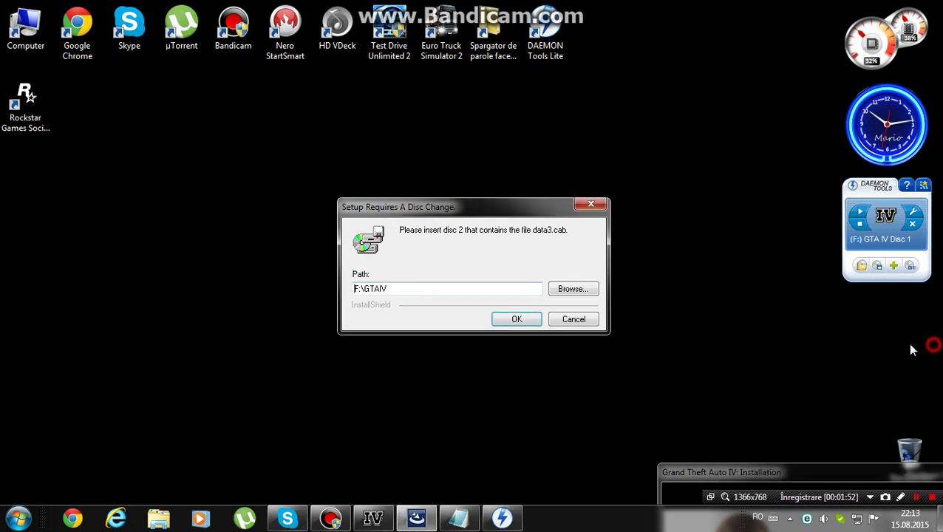
left_click(516, 320)
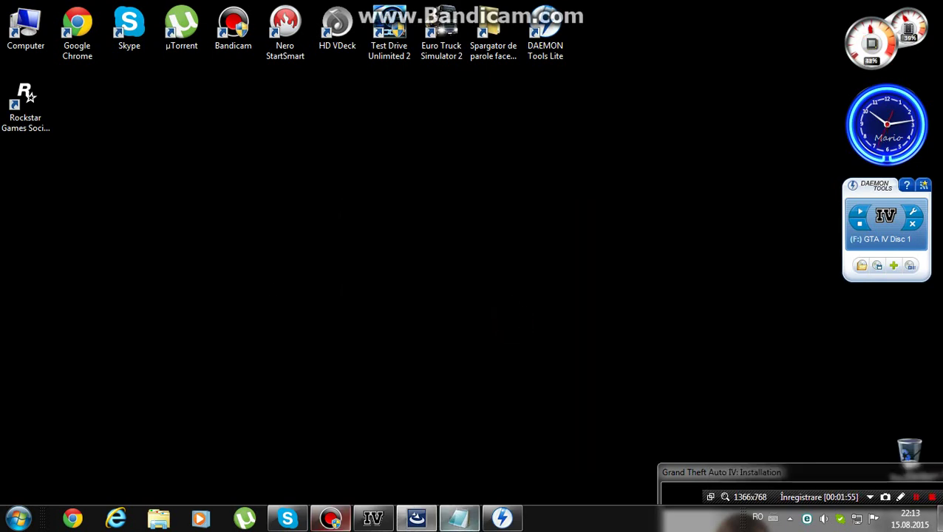
Step: Bring the game's installation window into view to check its progress, and move it back aside
left_click(694, 472)
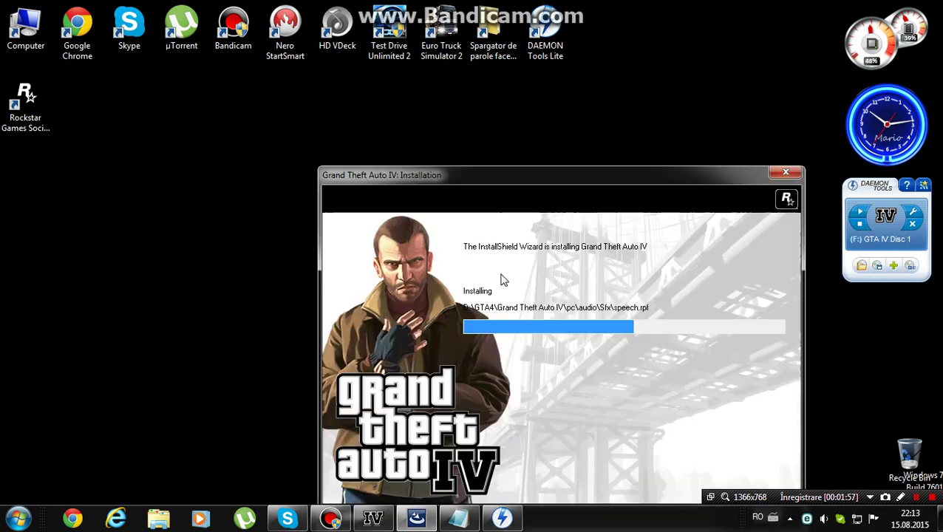
left_click_drag(344, 173, 591, 402)
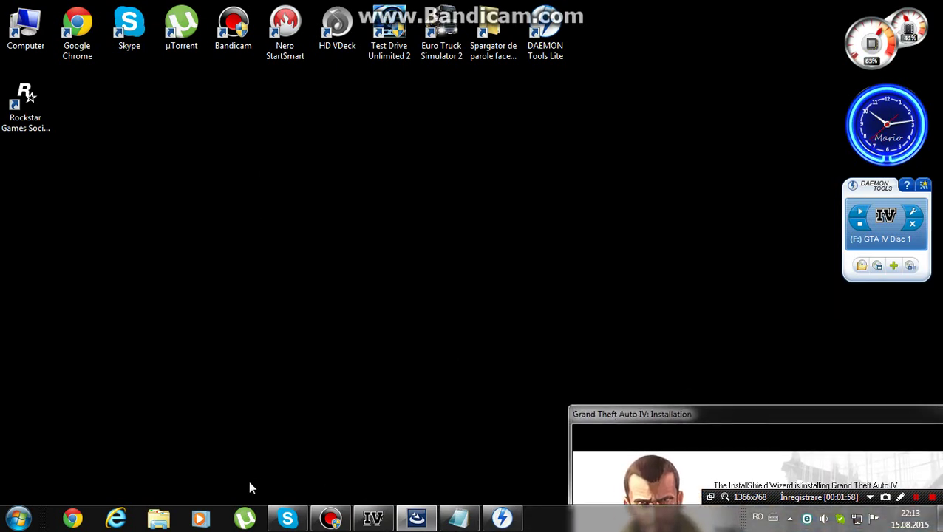
Step: Replace the note's text with "Acum o sa dau iar pe pauza" and pause the screen recording
left_click(470, 525)
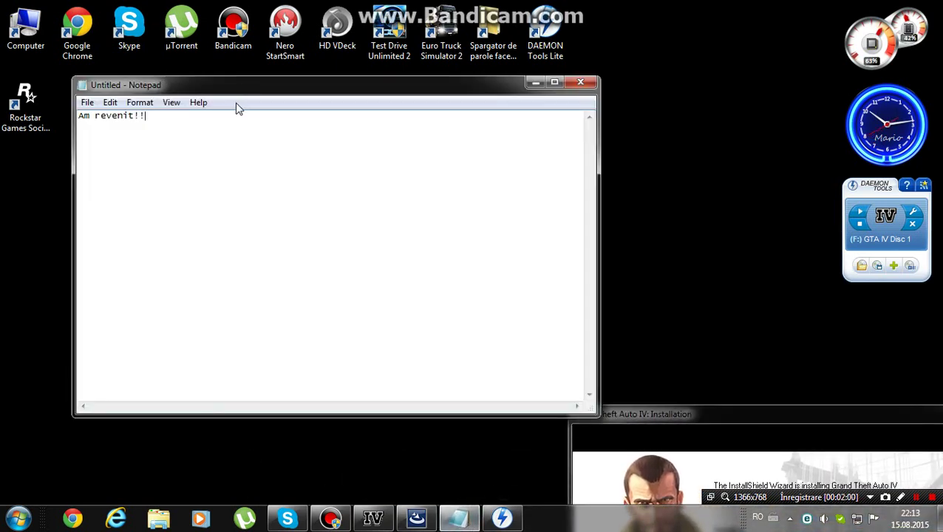
left_click(224, 132)
key("ctrl+a")
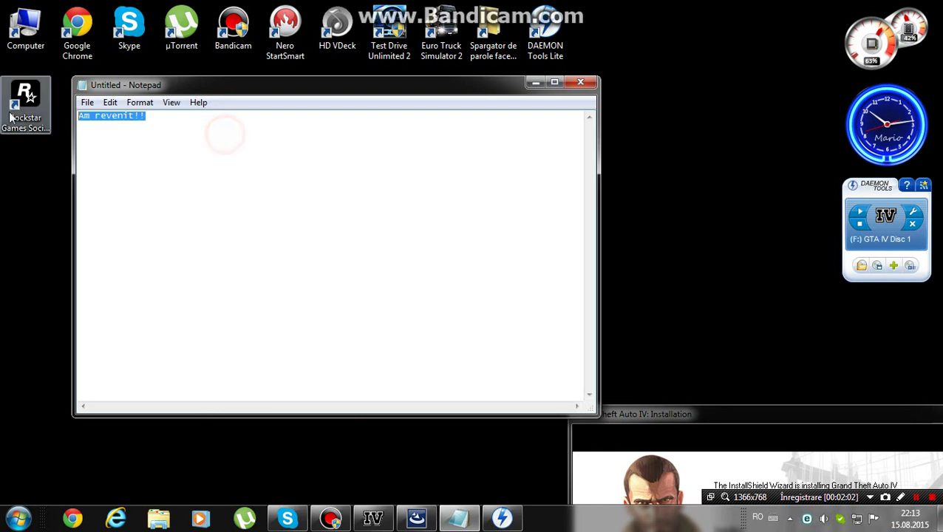
key("BackSpace")
type("Acum o sa  dau")
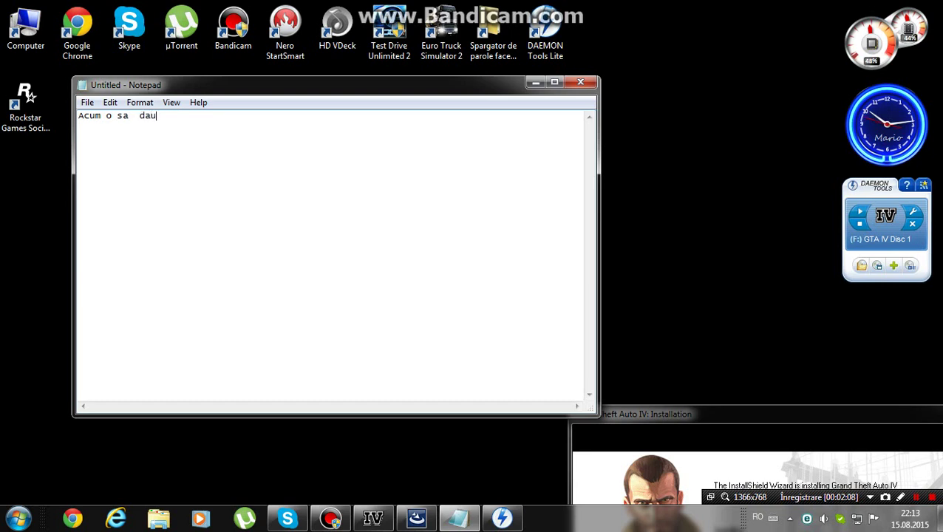
type(" iar pe pauza")
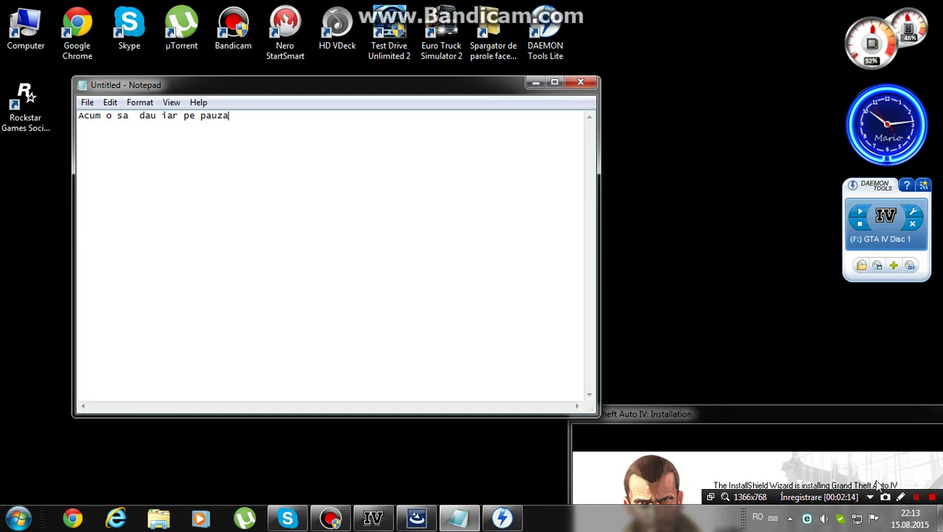
left_click(916, 496)
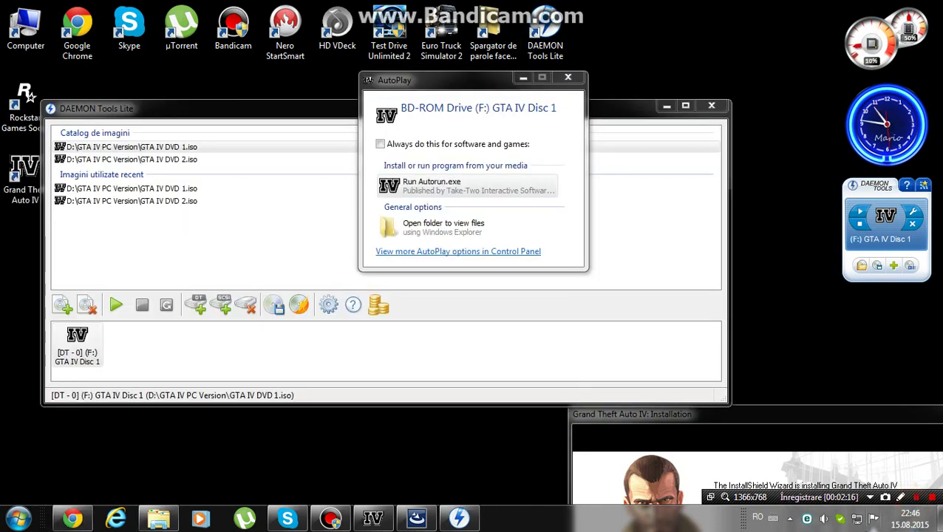
Step: Dismiss AutoPlay, minimize DAEMON Tools Lite and continue the installation from disc 1 with the path F:\GTAIV\
left_click(568, 77)
left_click(667, 106)
left_click(761, 269)
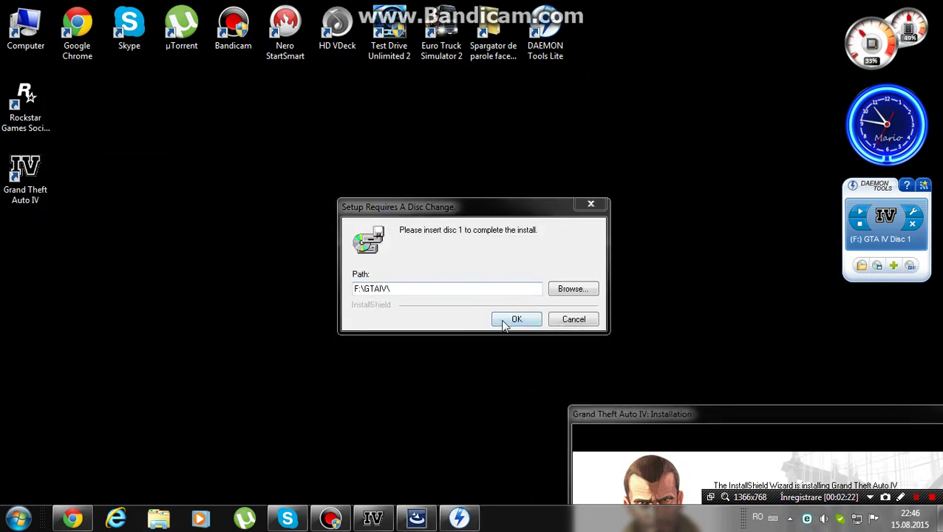
left_click(714, 412)
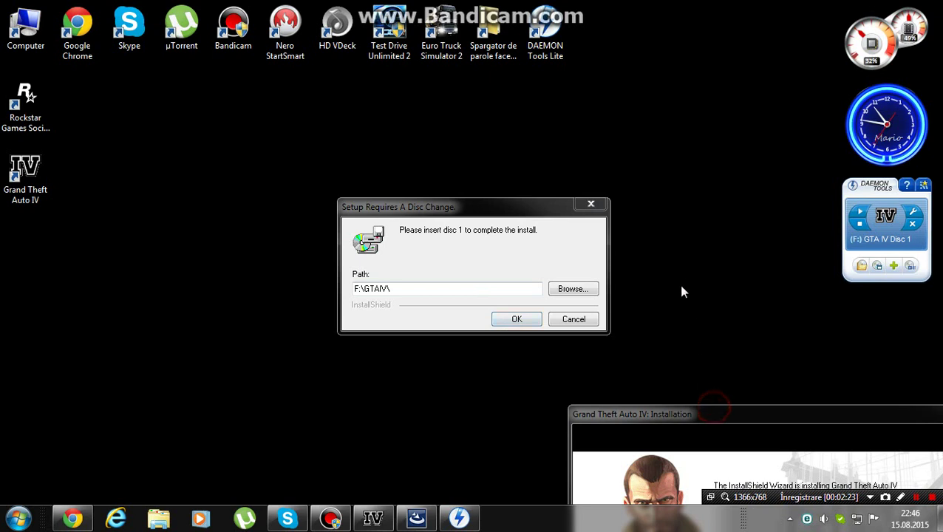
left_click(520, 319)
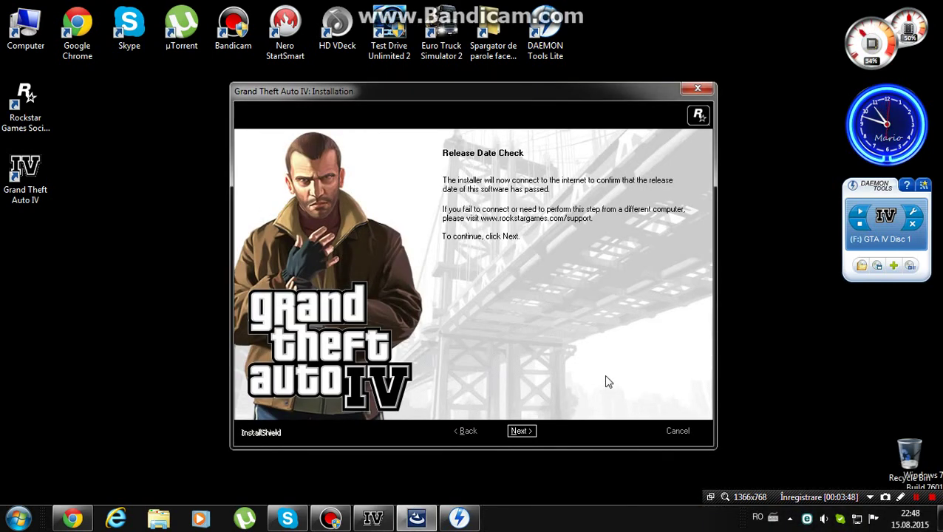
Step: Start and cancel the online release date check, and close the completed installation wizard and the setup launcher
left_click(528, 431)
left_click(514, 435)
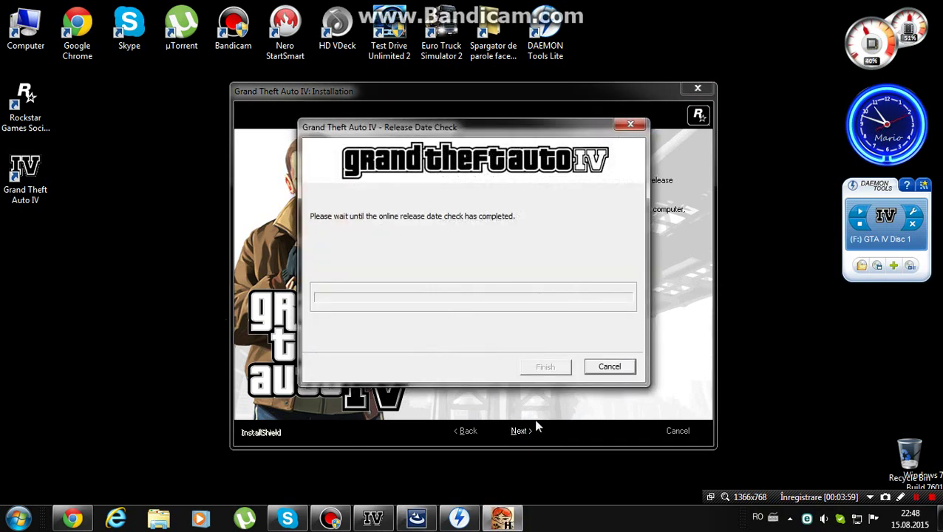
left_click(634, 368)
left_click(453, 301)
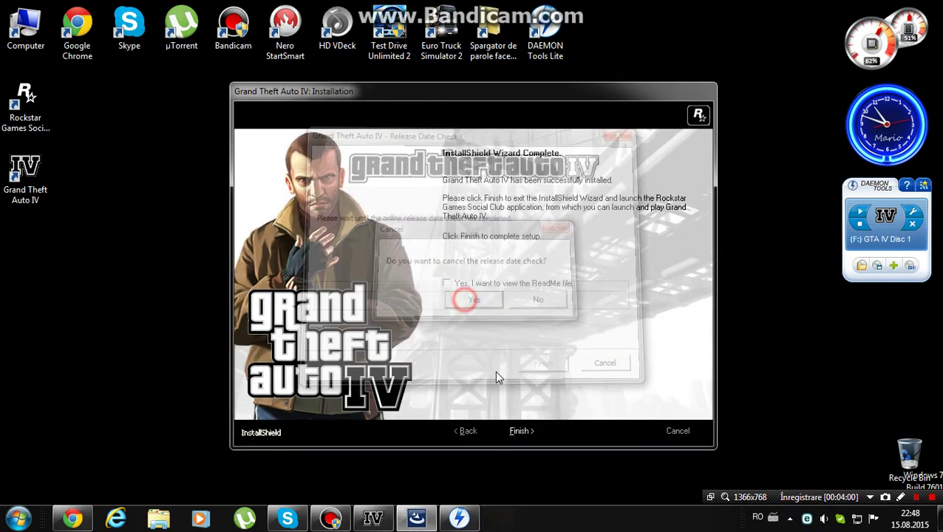
left_click(520, 431)
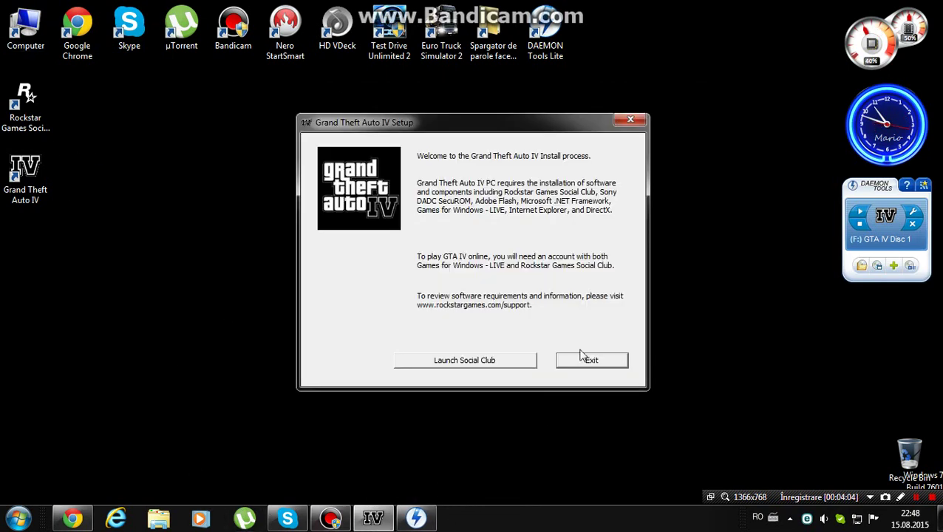
left_click(591, 362)
Step: Write a new Notepad note beginning "Acum o sa bagam crac" and ending "si patch", and minimize it
left_click(18, 517)
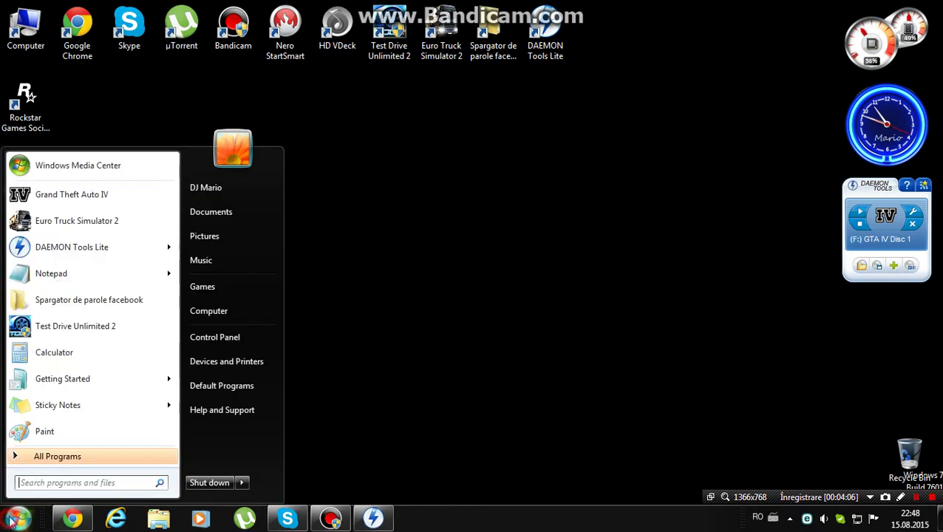
left_click(92, 275)
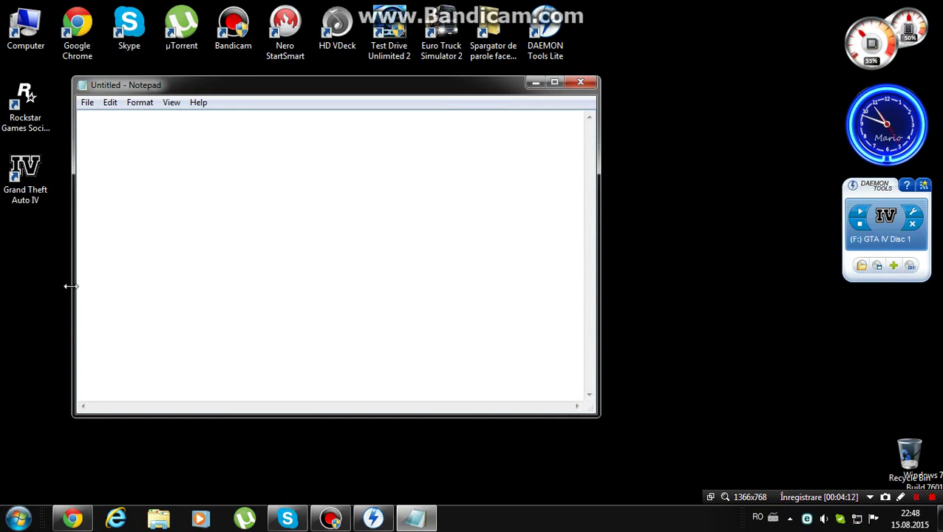
left_click(186, 152)
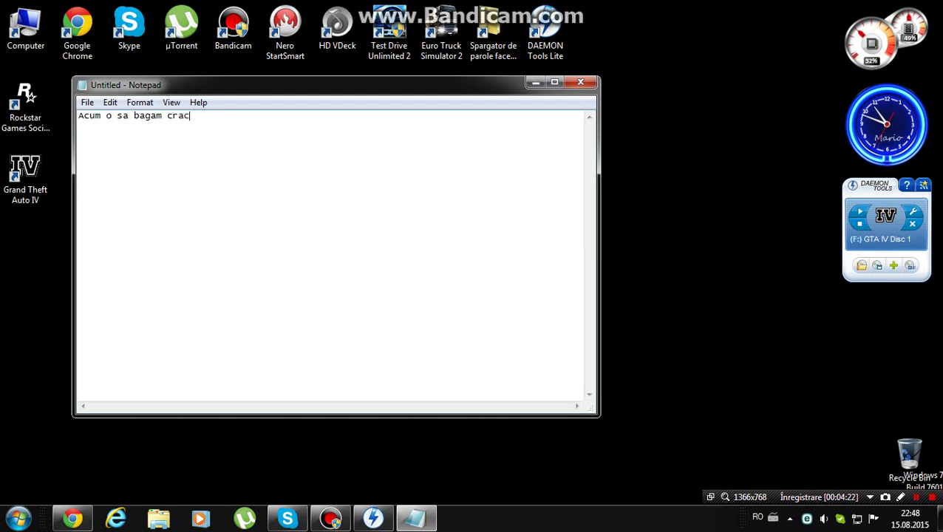
type("si patch")
left_click(536, 82)
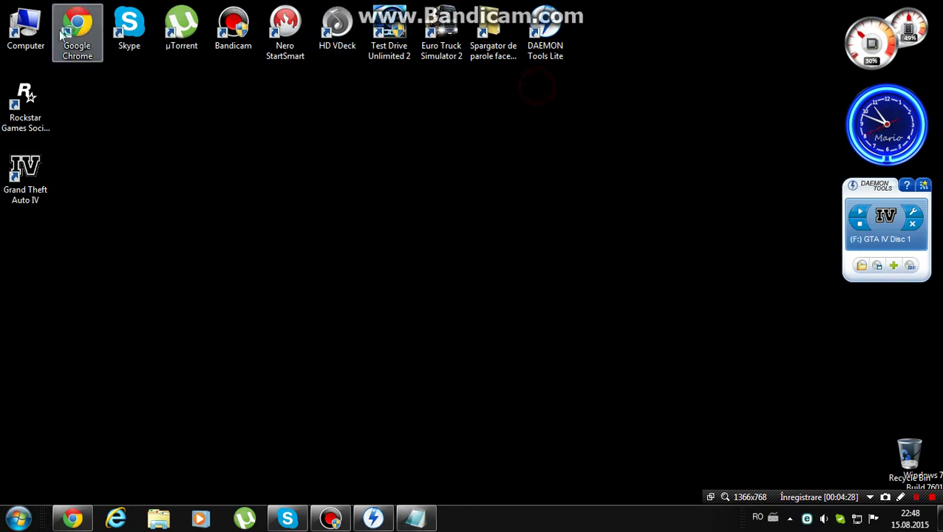
Step: Open the folder D:\GTA IV PC Version\crack and run the GTAIV_TU5 application
double_click(25, 28)
left_click(568, 240)
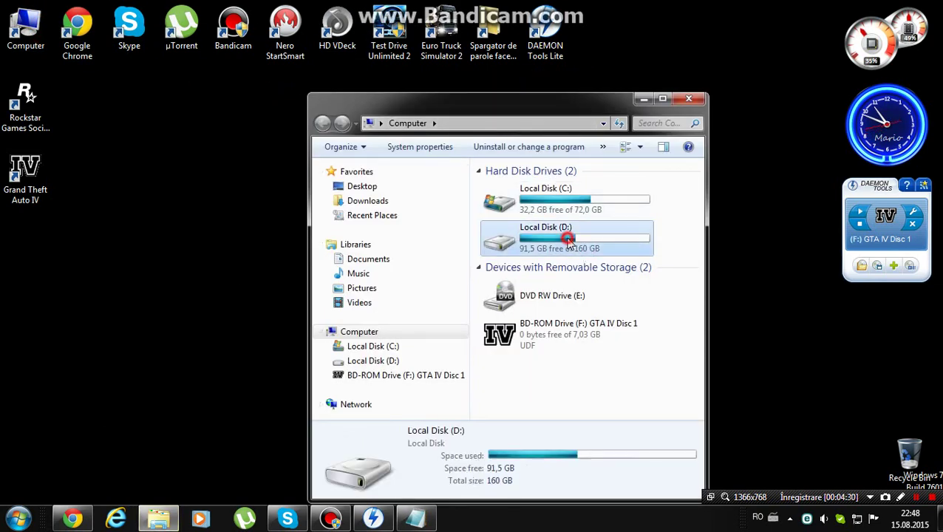
double_click(569, 240)
double_click(548, 233)
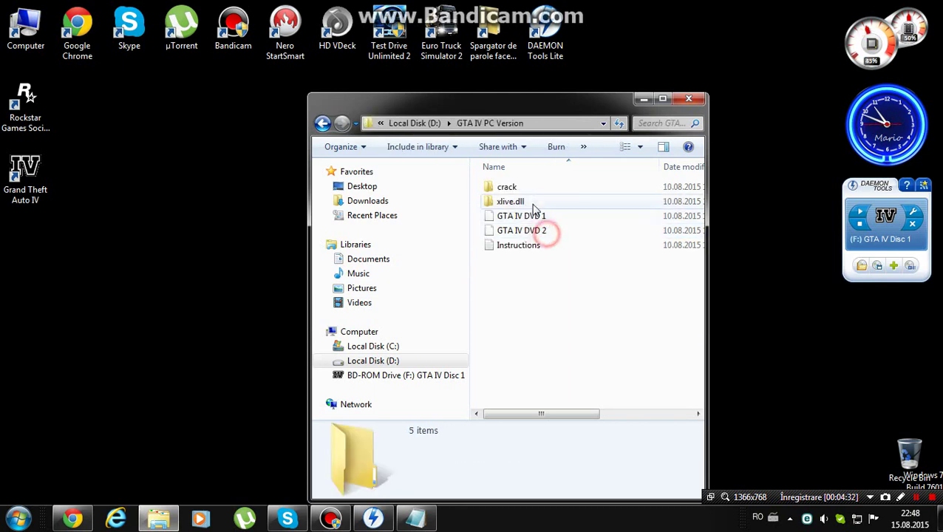
double_click(531, 188)
left_click(527, 217)
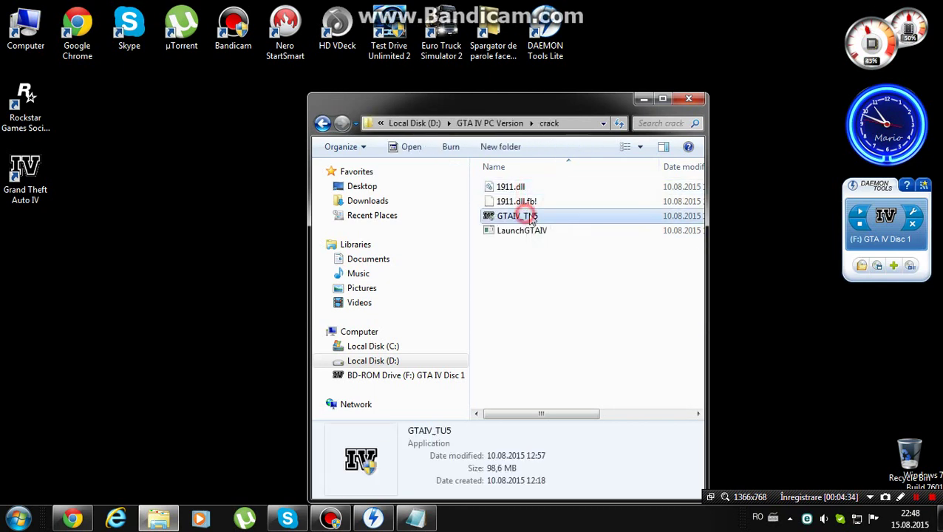
double_click(530, 216)
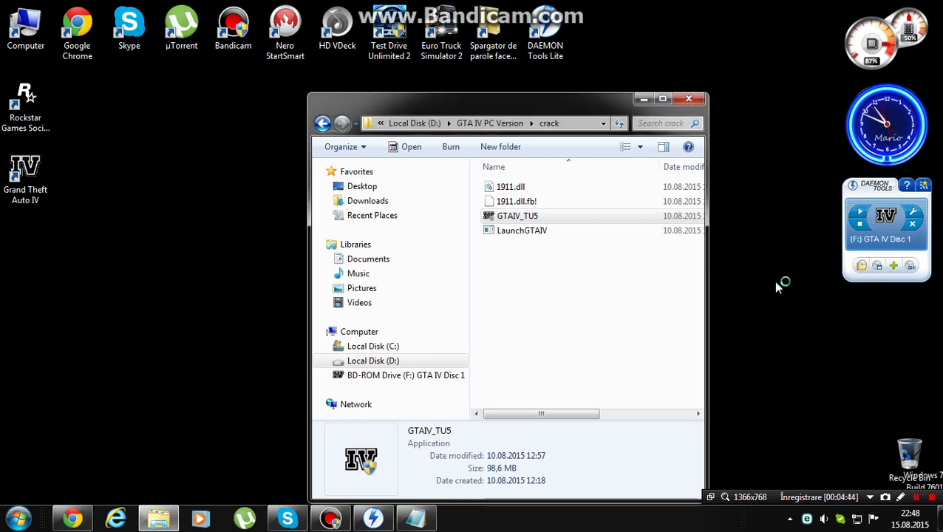
Step: Widen and reposition the folder window, and install Grand Theft Auto IV Patch 5 with its license terms accepted
left_click_drag(708, 273, 931, 311)
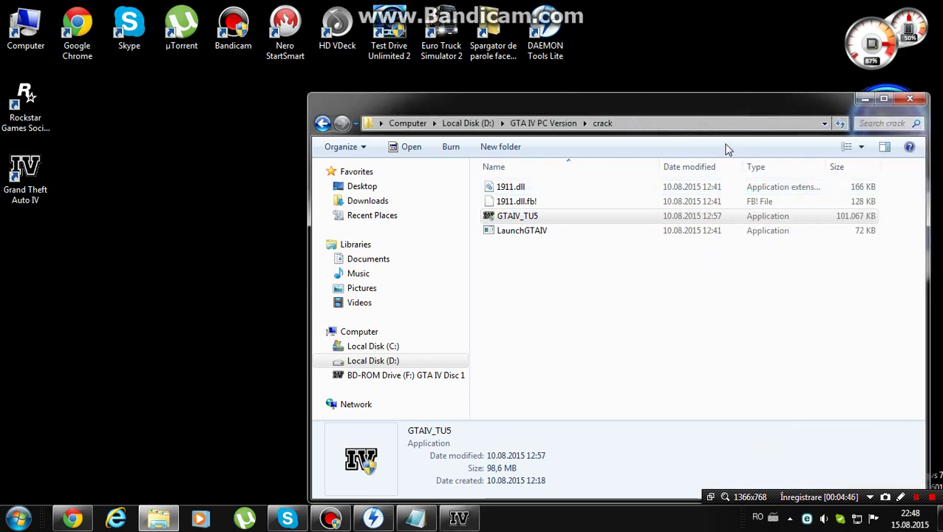
left_click_drag(720, 100, 599, 69)
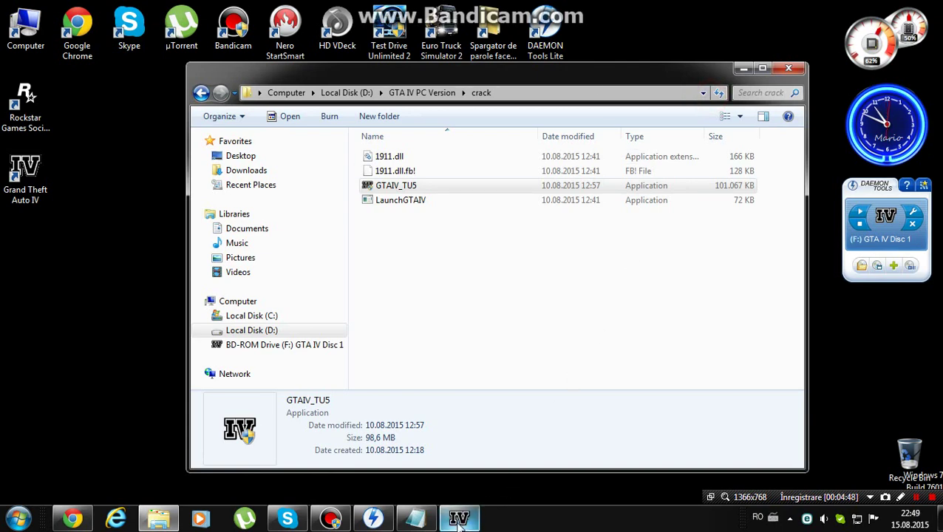
left_click(460, 484)
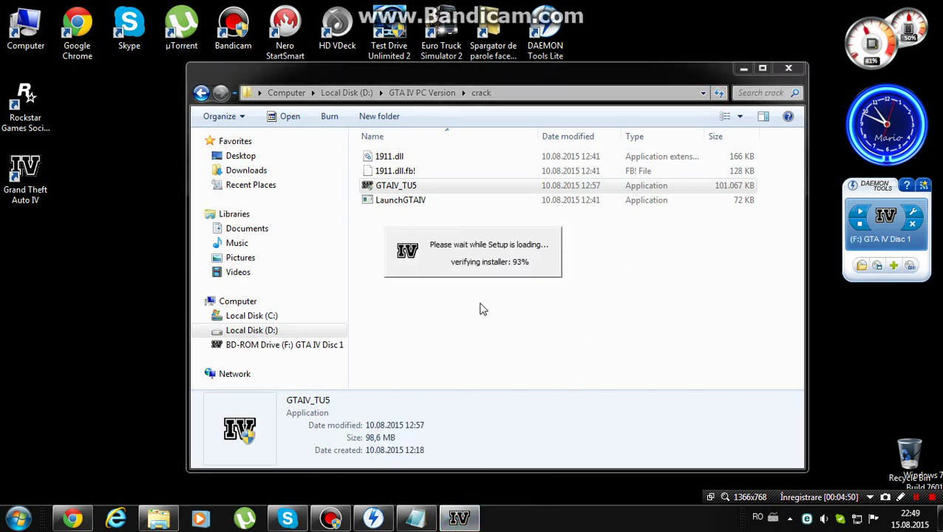
left_click(562, 369)
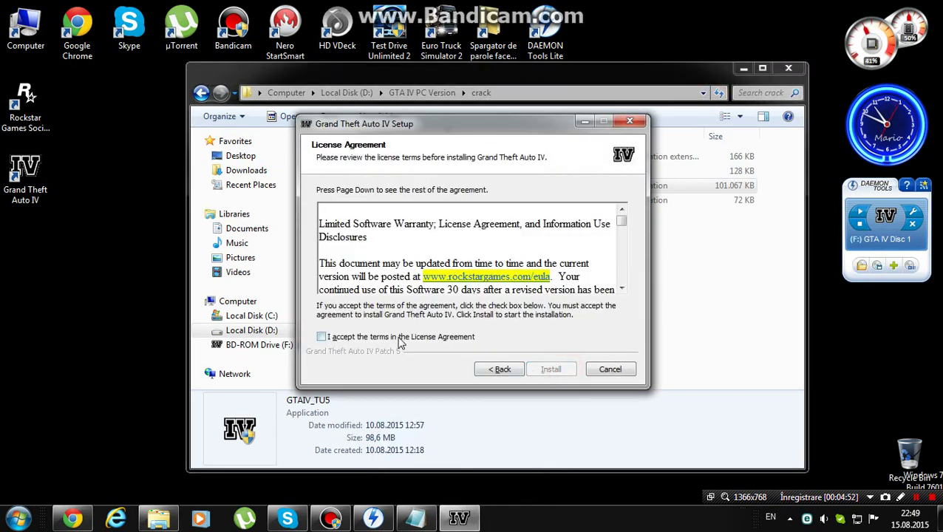
left_click(340, 337)
left_click(547, 370)
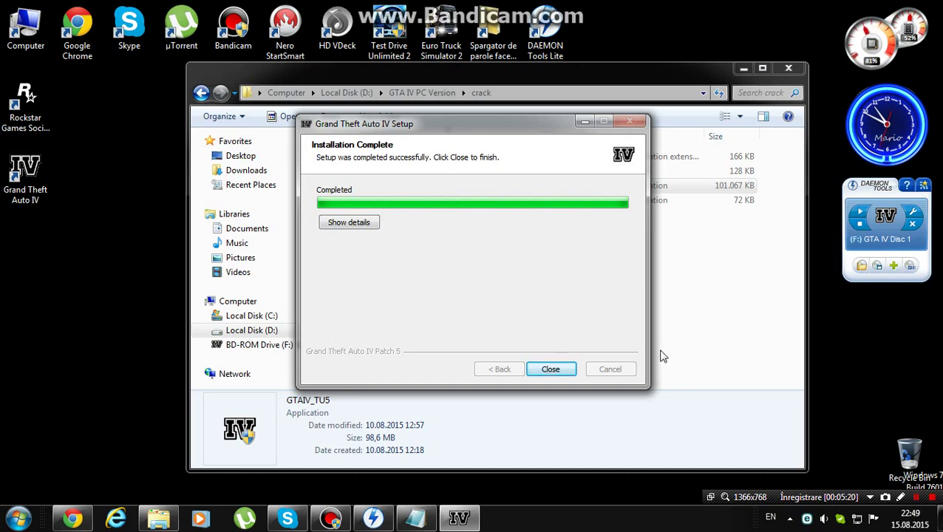
left_click(553, 370)
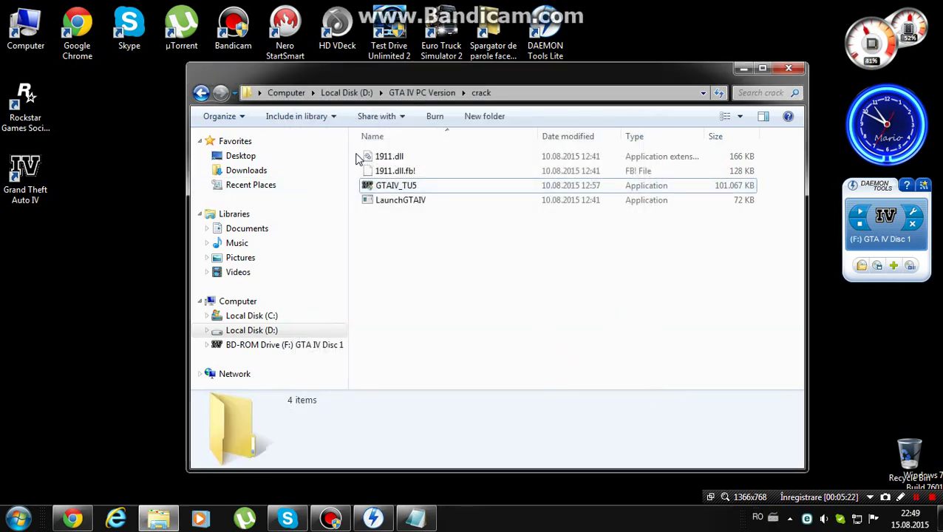
Step: Copy 1911.dll and 1911.dll.fb! from the crack folder into D:\GTA4\Grand Theft Auto IV
left_click(363, 156)
left_click(390, 169, "shift")
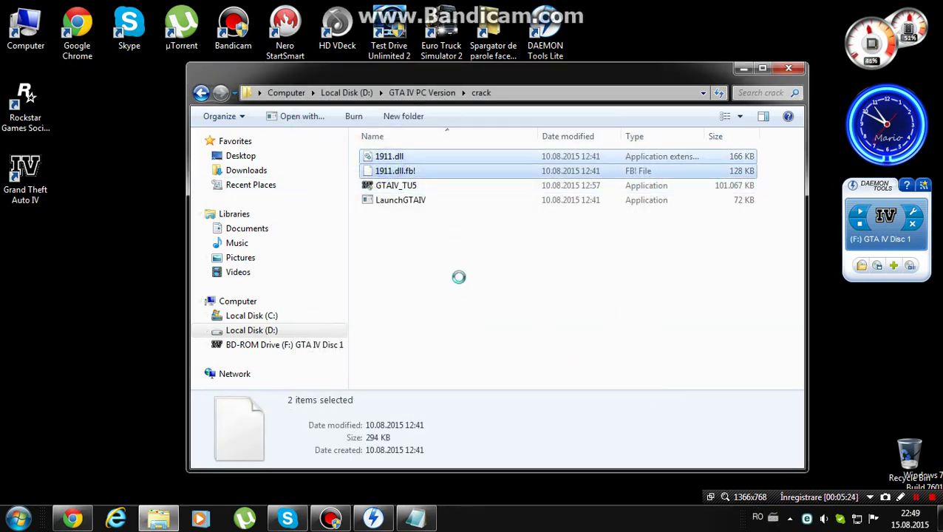
key("shift+F10")
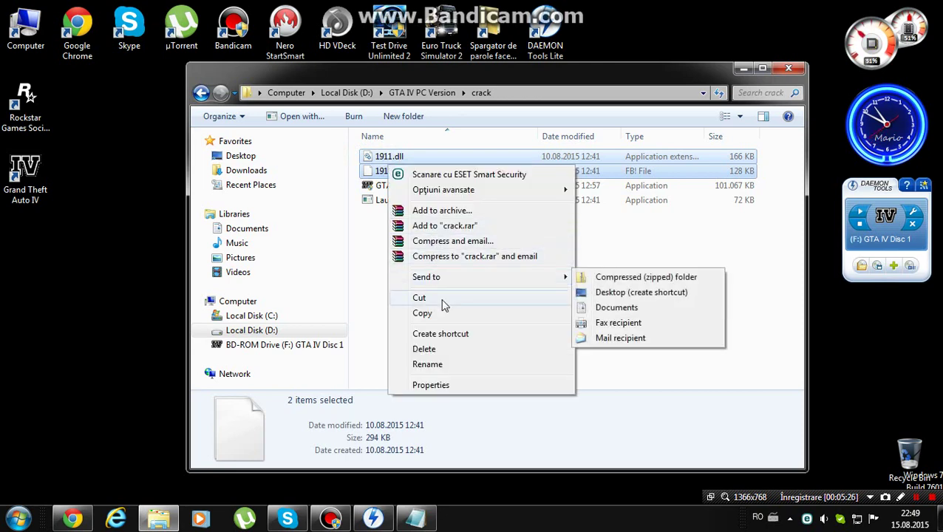
left_click(441, 314)
left_click(299, 331)
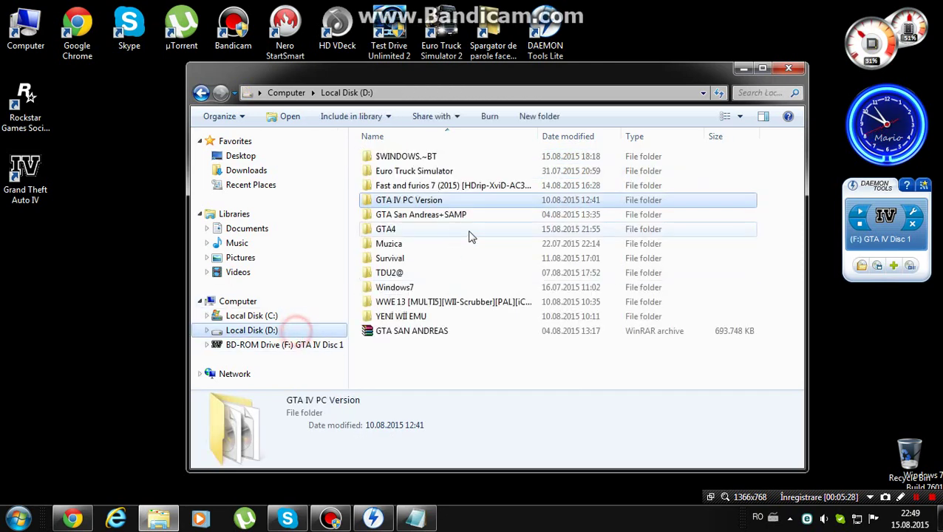
double_click(415, 230)
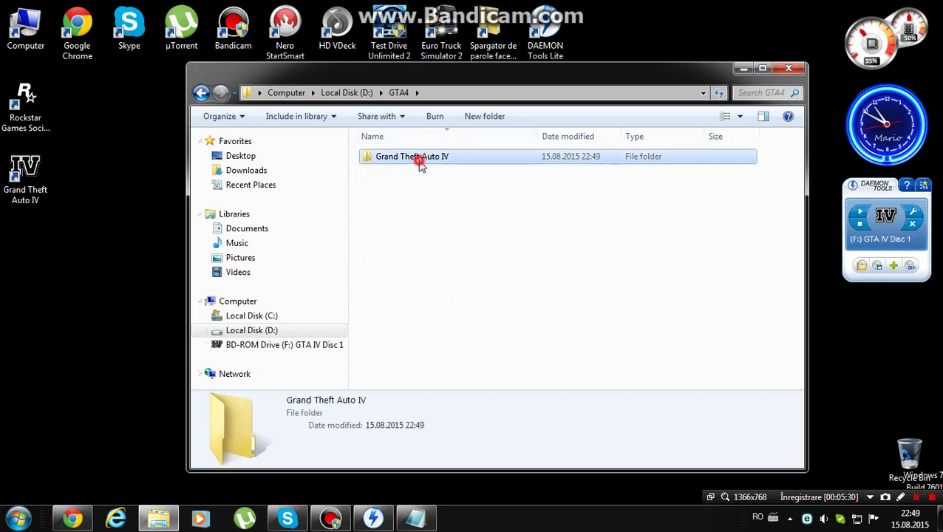
double_click(417, 156)
right_click(357, 260)
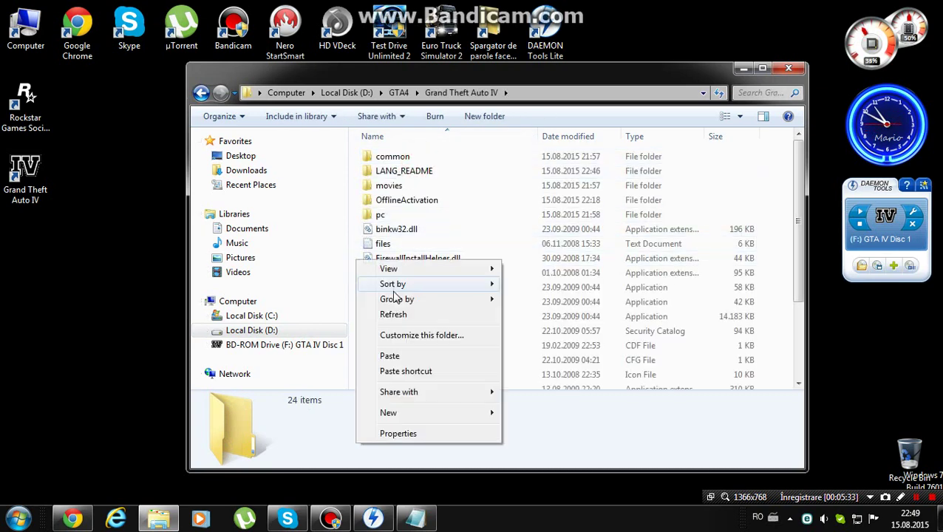
left_click(389, 356)
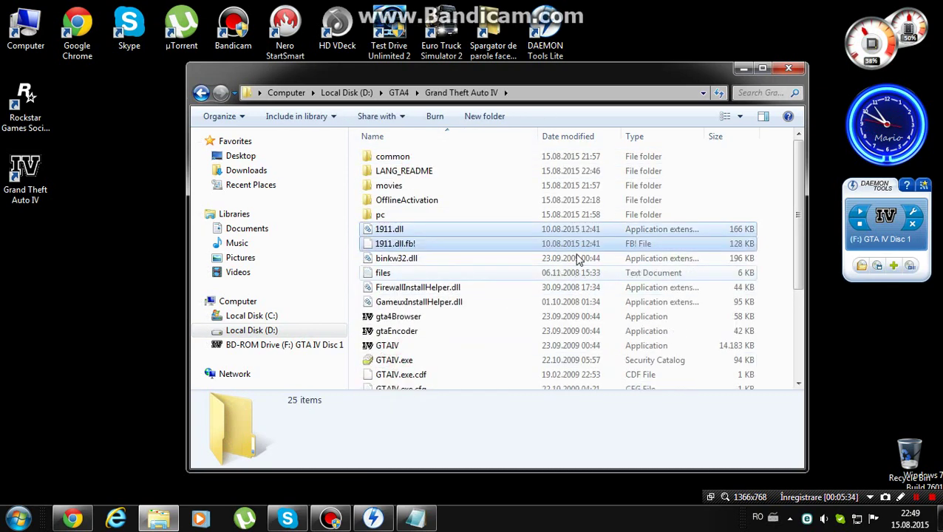
Step: Copy LaunchGTAIV from D:\GTA IV PC Version\crack into D:\GTA4\Grand Theft Auto IV, replacing the existing file of the same name
left_click(201, 93)
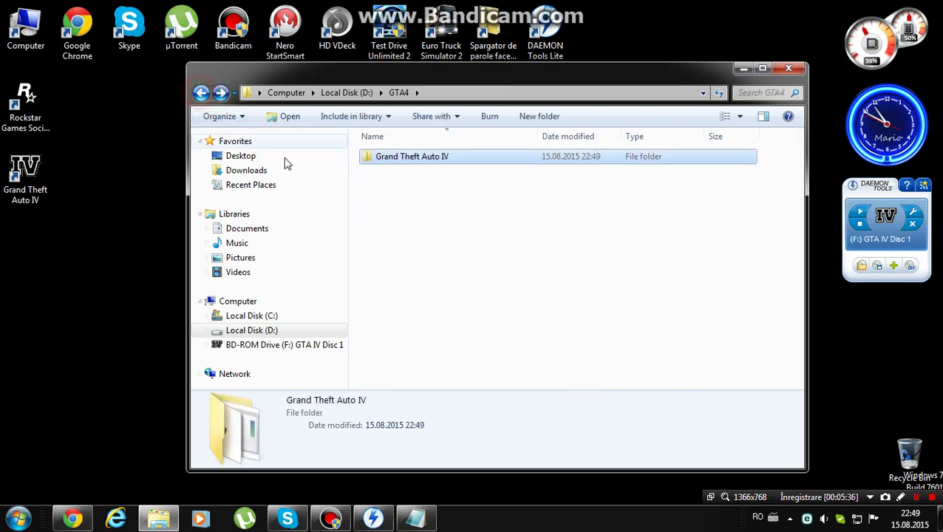
left_click(202, 93)
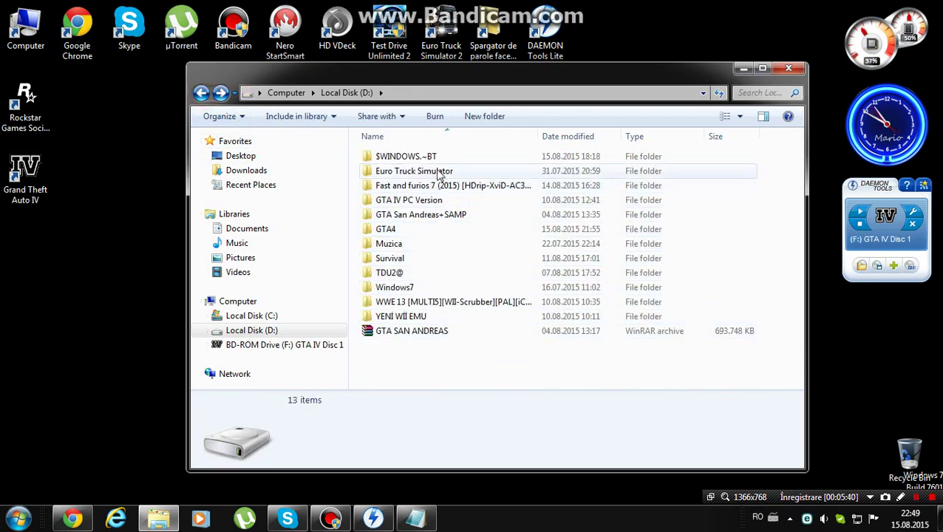
double_click(439, 201)
double_click(412, 157)
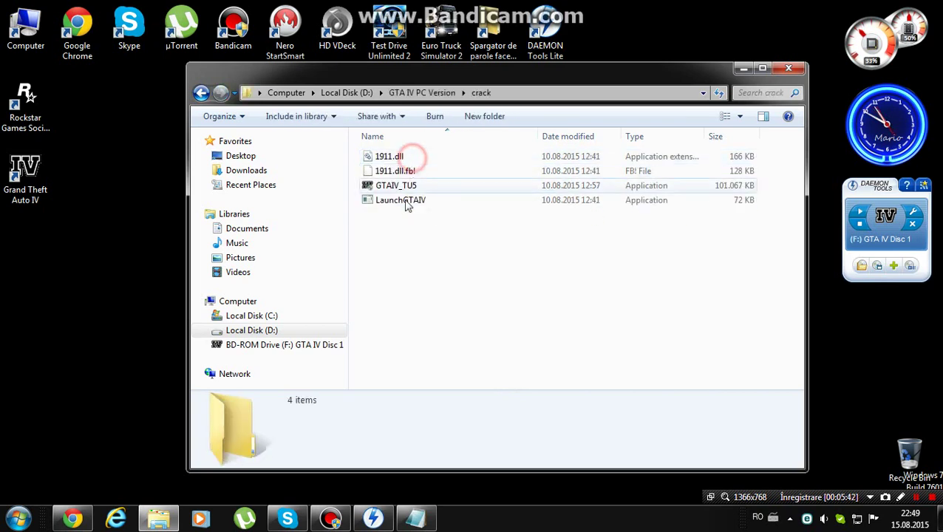
right_click(410, 201)
left_click(474, 409)
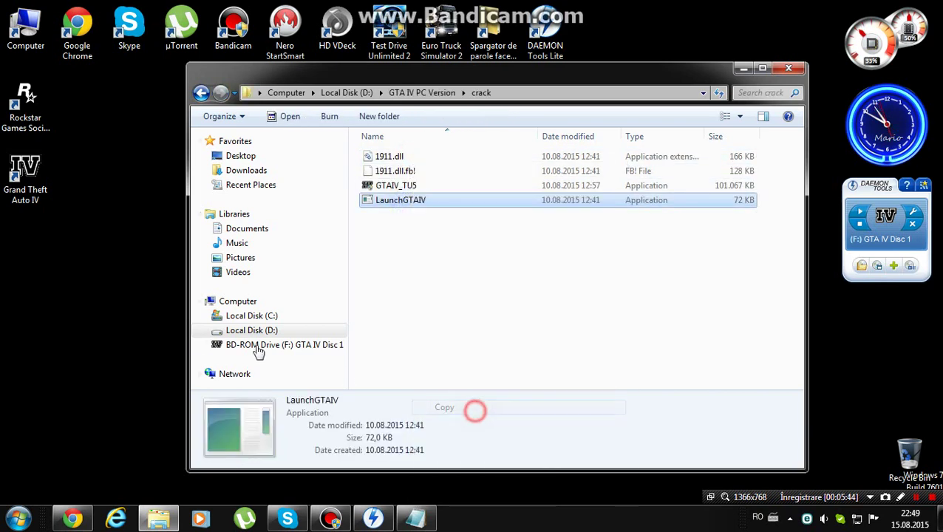
left_click(255, 330)
double_click(414, 230)
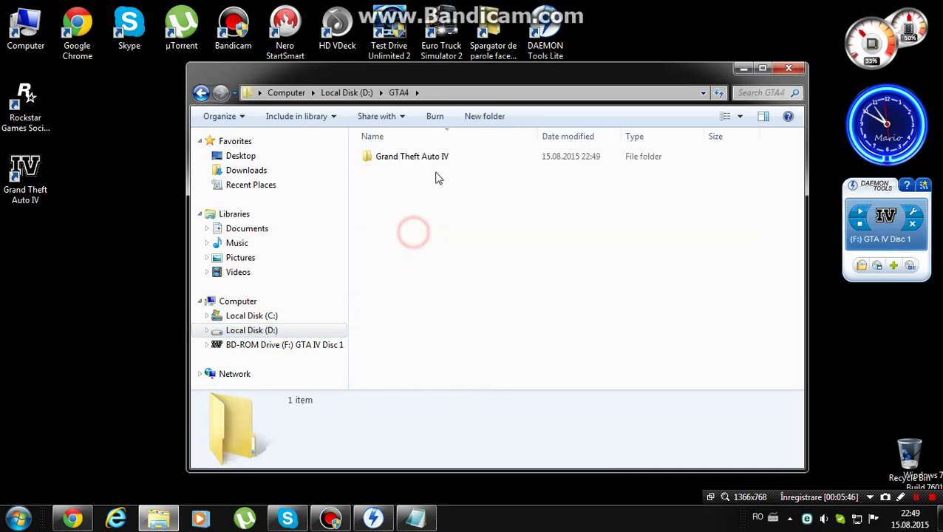
double_click(431, 157)
right_click(352, 208)
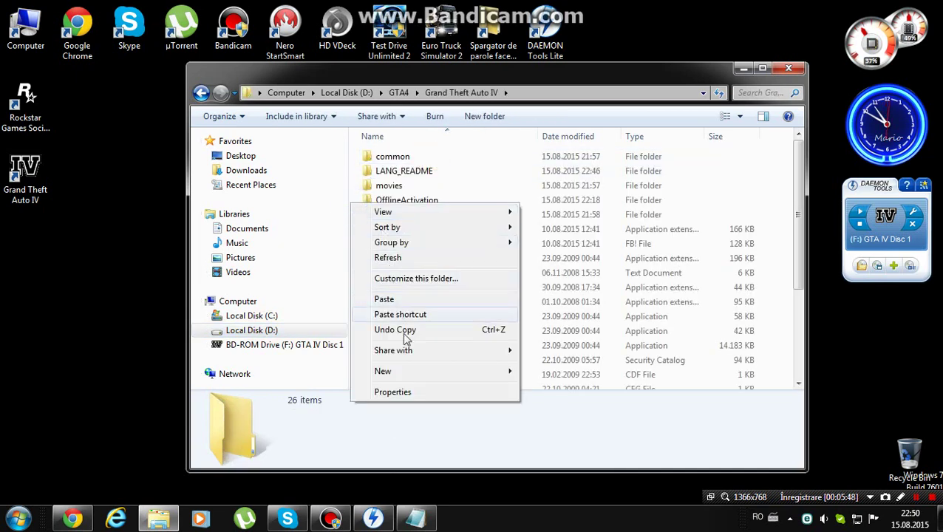
left_click(407, 299)
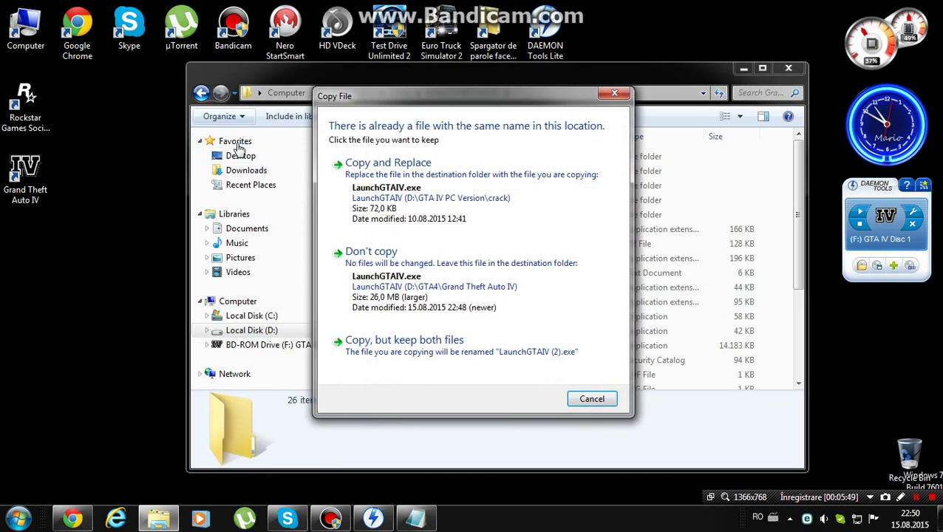
left_click(433, 206)
Step: Copy the xlive.dll file from D:\GTA IV PC Version\xlive.dll into D:\GTA4\Grand Theft Auto IV and close the folder window
left_click(202, 94)
left_click(203, 94)
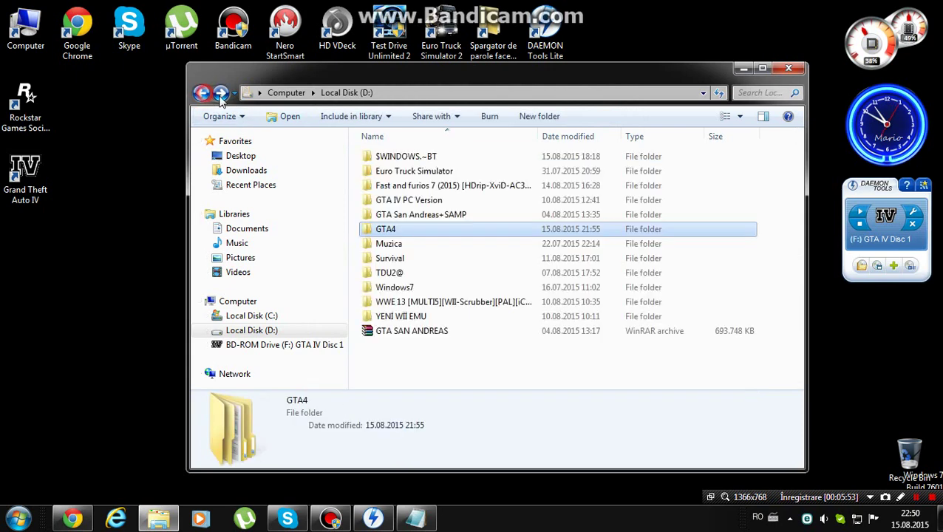
double_click(436, 197)
double_click(389, 170)
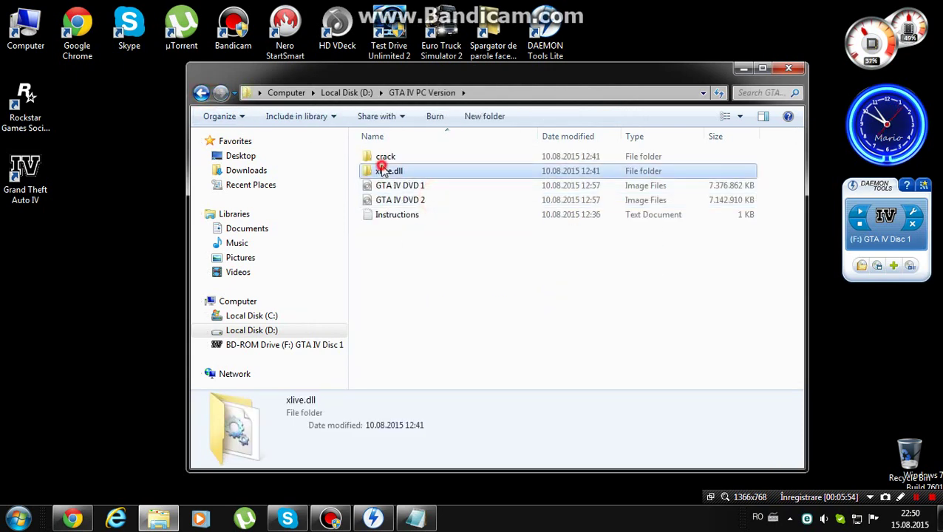
left_click(392, 160)
right_click(393, 159)
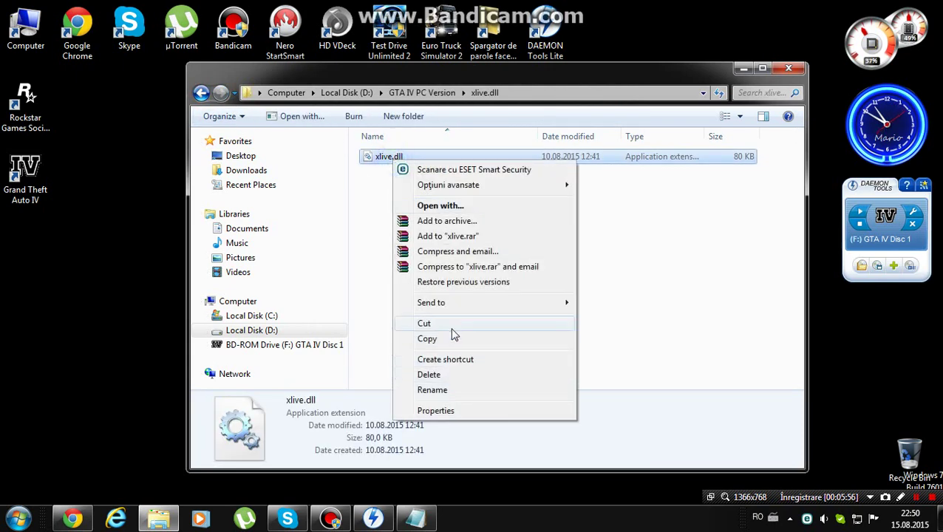
left_click(449, 336)
left_click(200, 95)
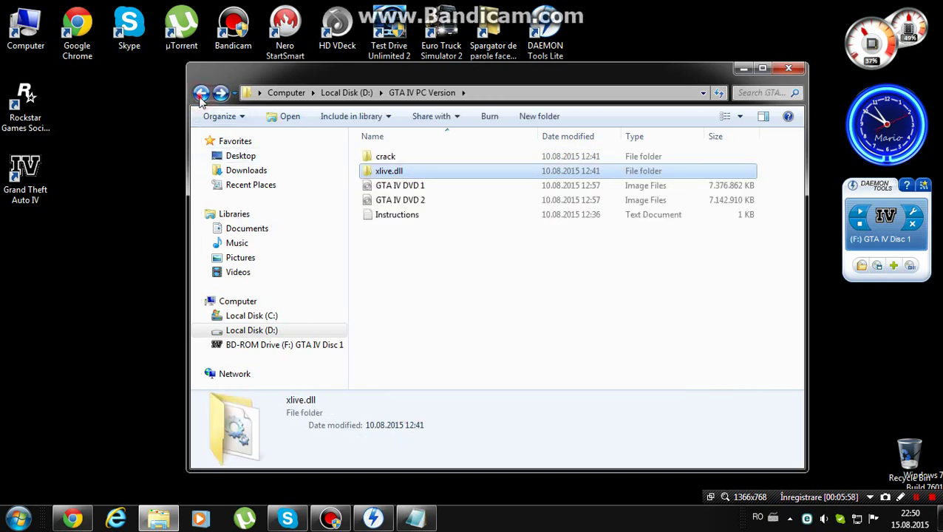
left_click(201, 95)
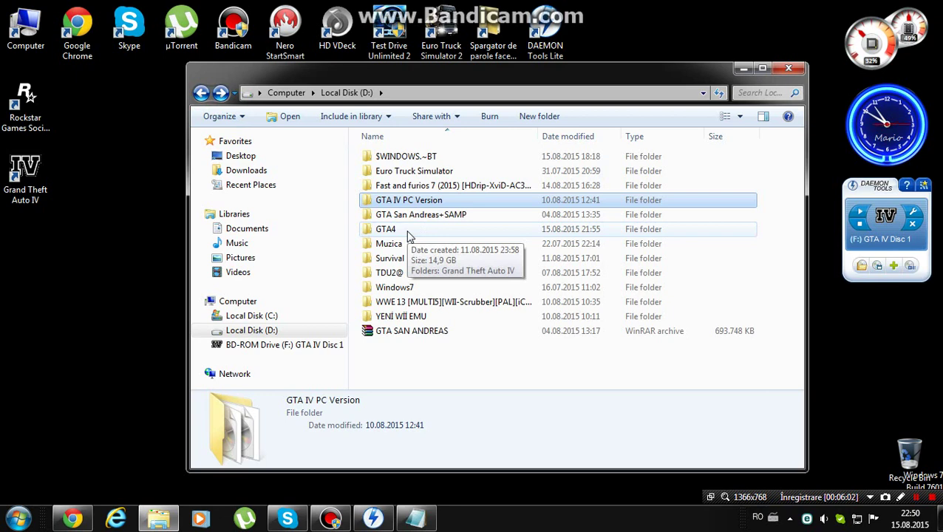
double_click(385, 229)
double_click(385, 158)
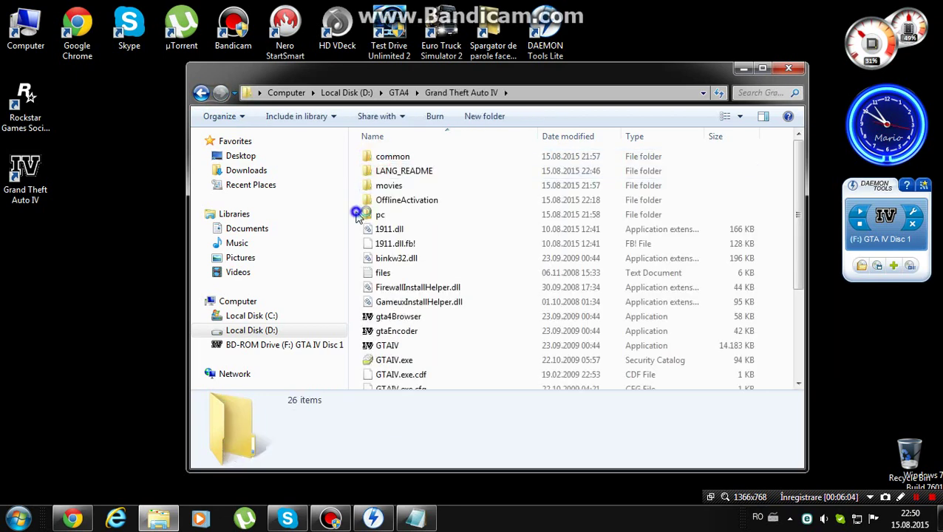
right_click(356, 214)
left_click(416, 308)
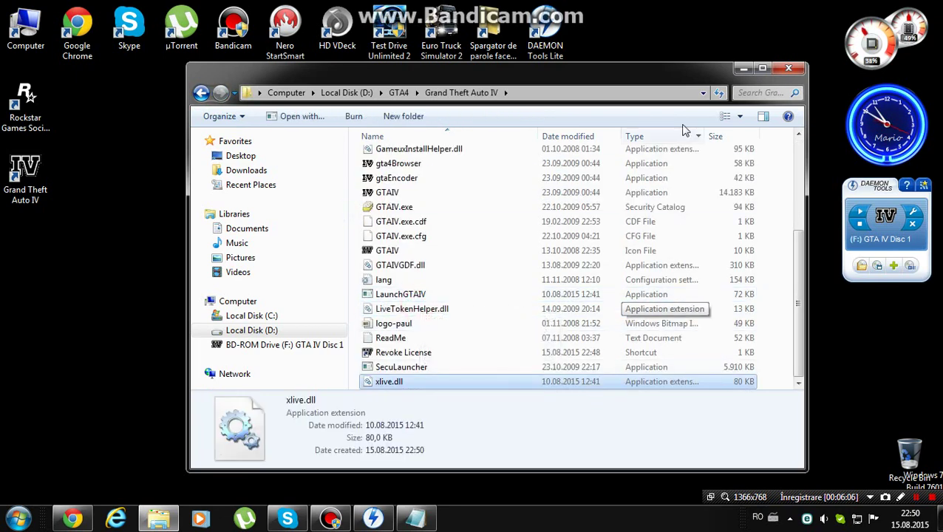
left_click(787, 68)
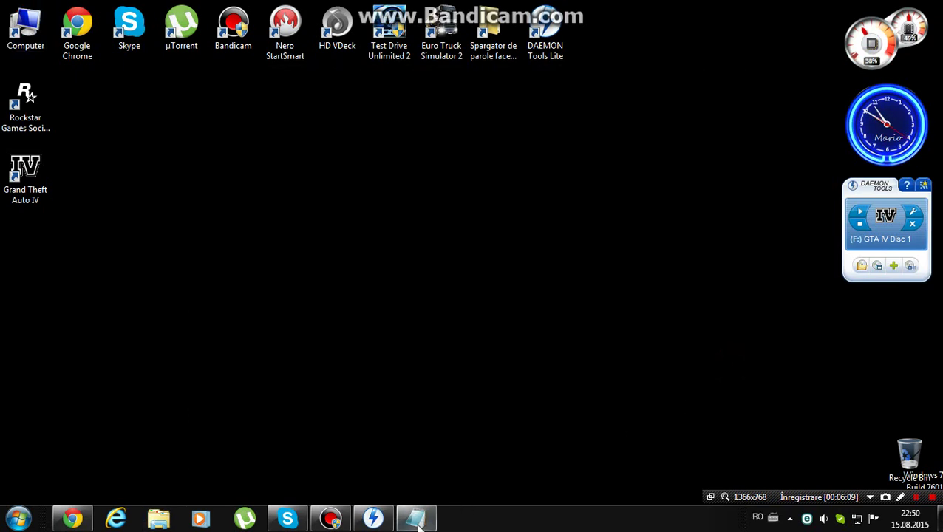
Step: Restore the Notepad note and replace its text with "Si cam asta a fost nu uitati sa dati like subscribe si sa v"
left_click(416, 520)
left_click_drag(385, 116, 9, 111)
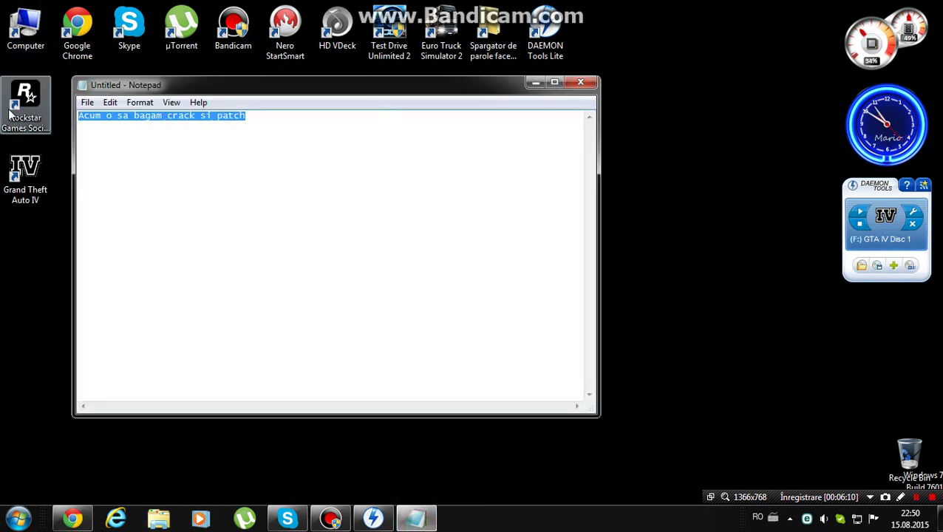
key("BackSpace")
type("si c")
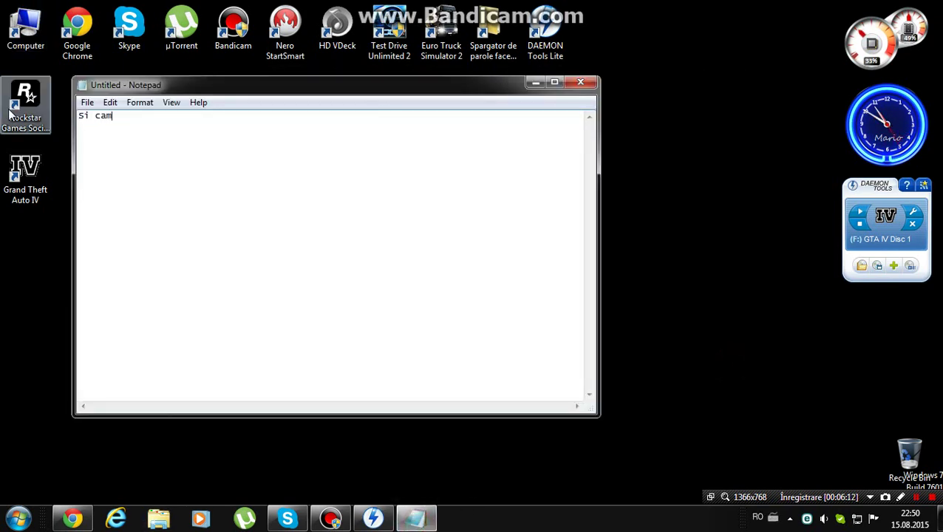
type("am asta a fost nu uitat")
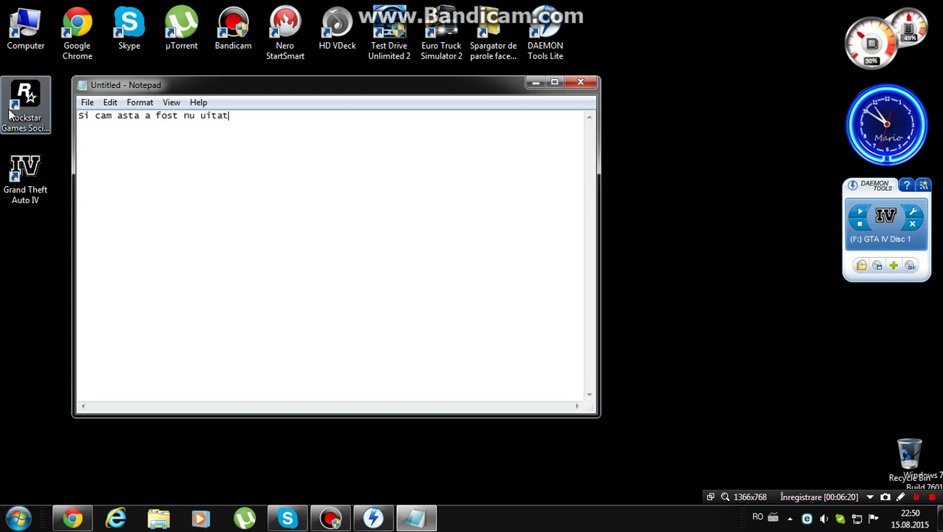
type("i sa dati like su")
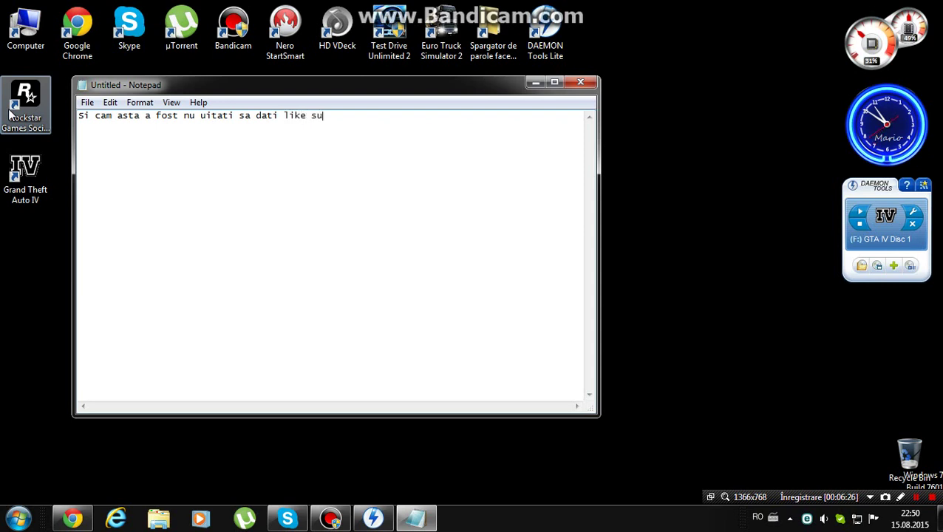
type("bs")
type("sa v")
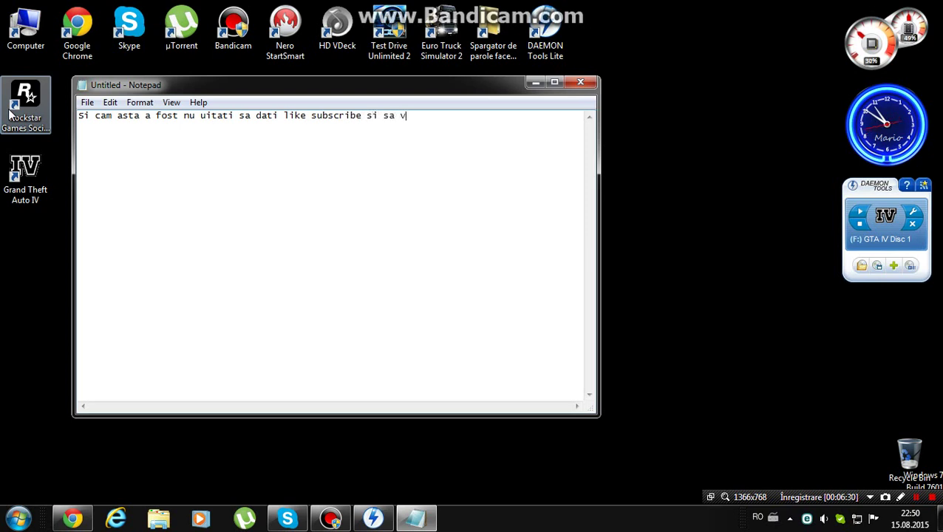